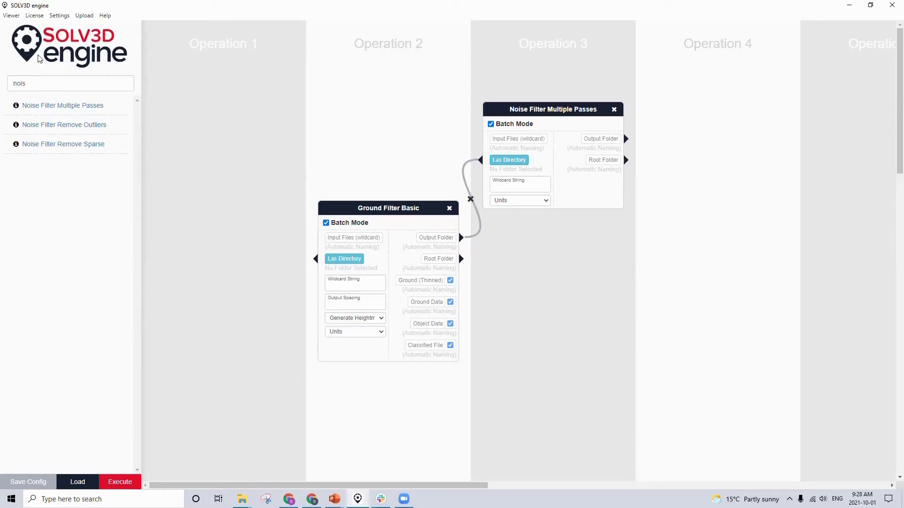
Step: Open the engine viewer and maximize its window
left_click(12, 17)
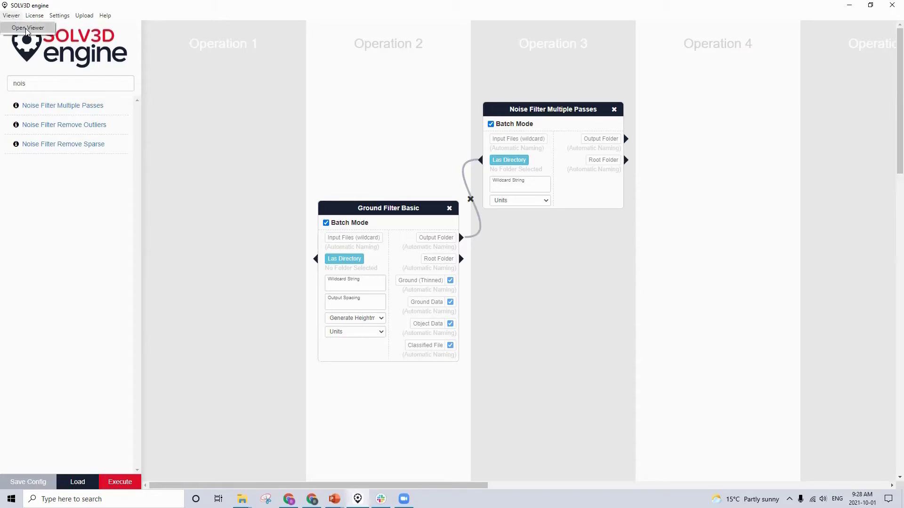
left_click(27, 29)
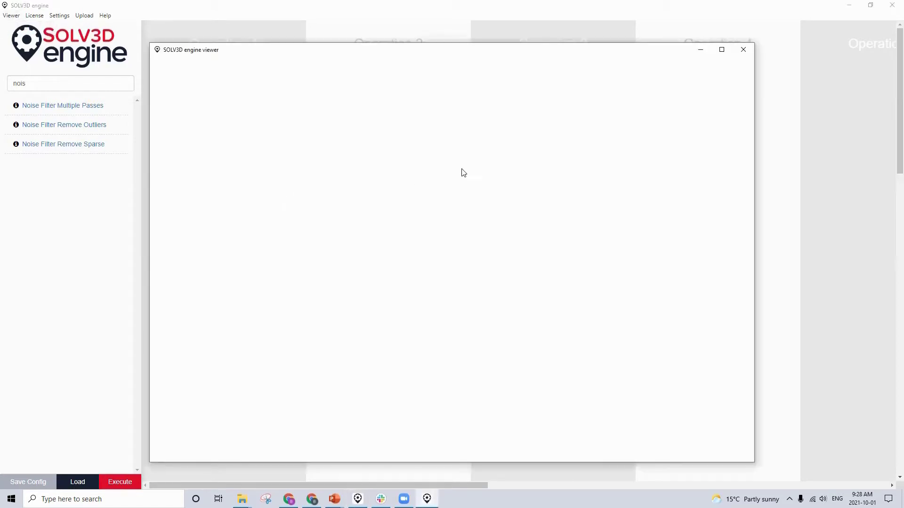
left_click(721, 49)
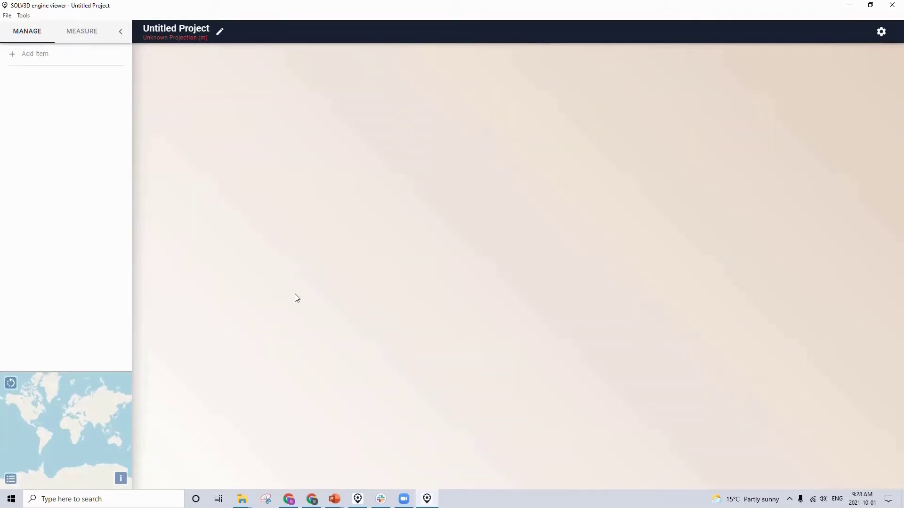
Step: Save the untitled project as Demo_Engine in the Sample Datasets folder
left_click(7, 16)
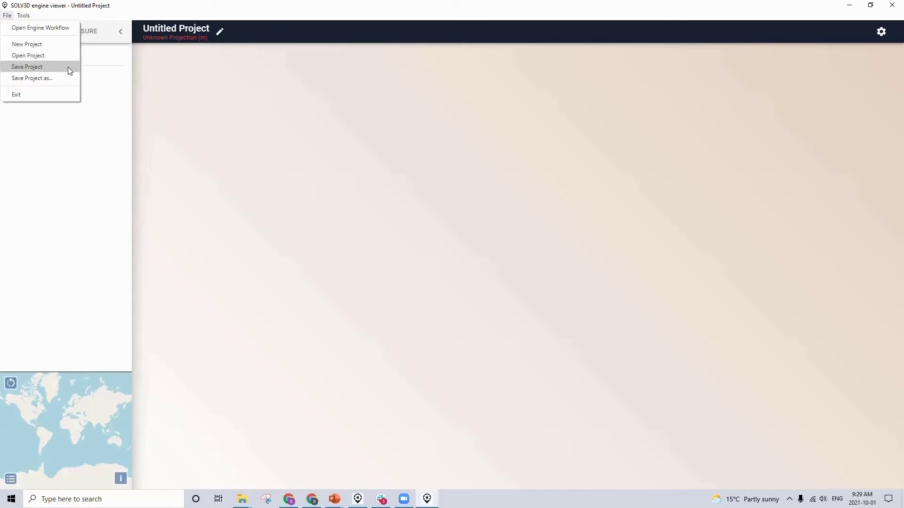
left_click(28, 66)
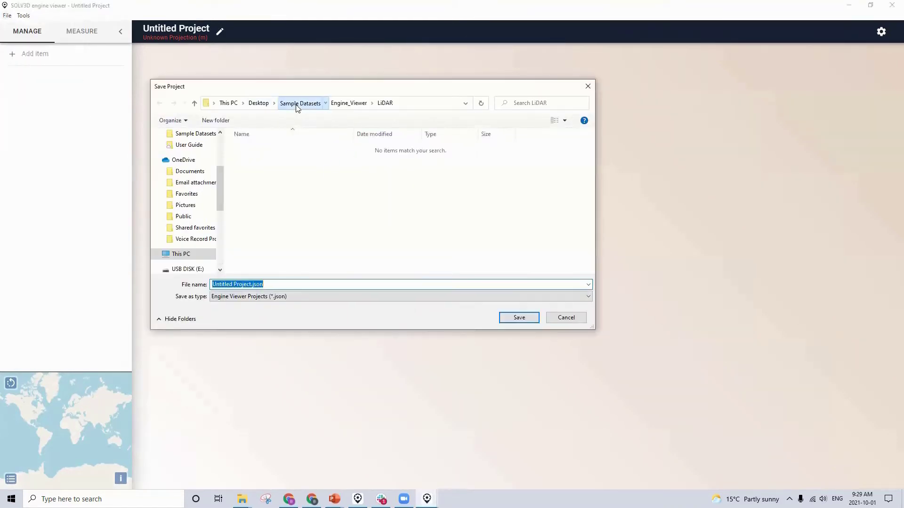
left_click(298, 103)
left_click(269, 284)
left_click_drag(269, 285, 211, 284)
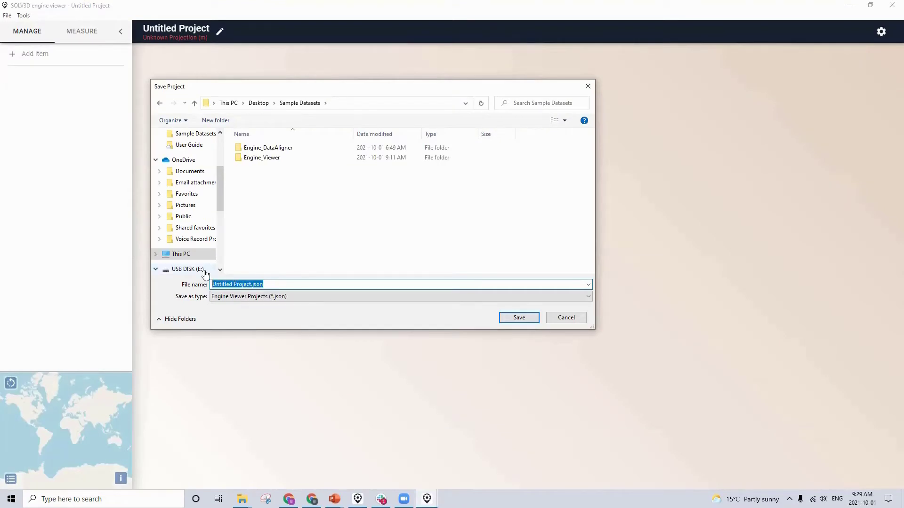
type("Demo_Engine")
left_click(513, 321)
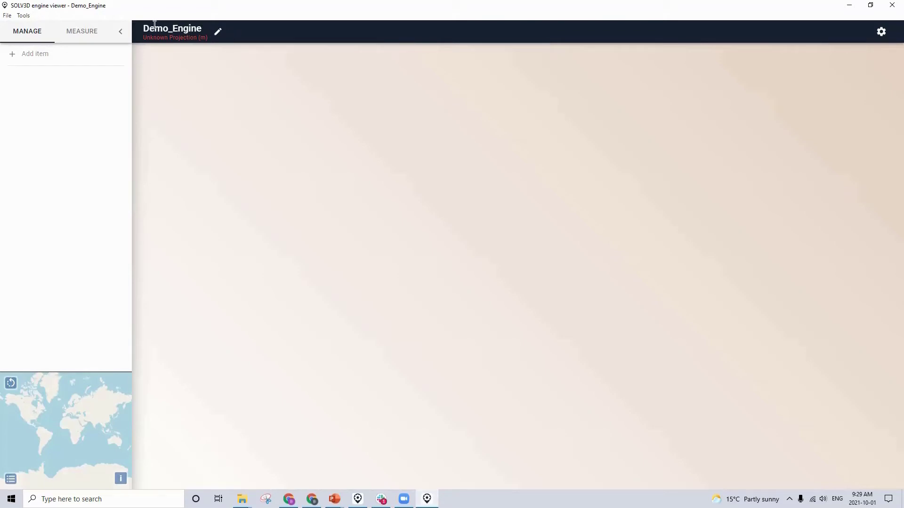
left_click(7, 15)
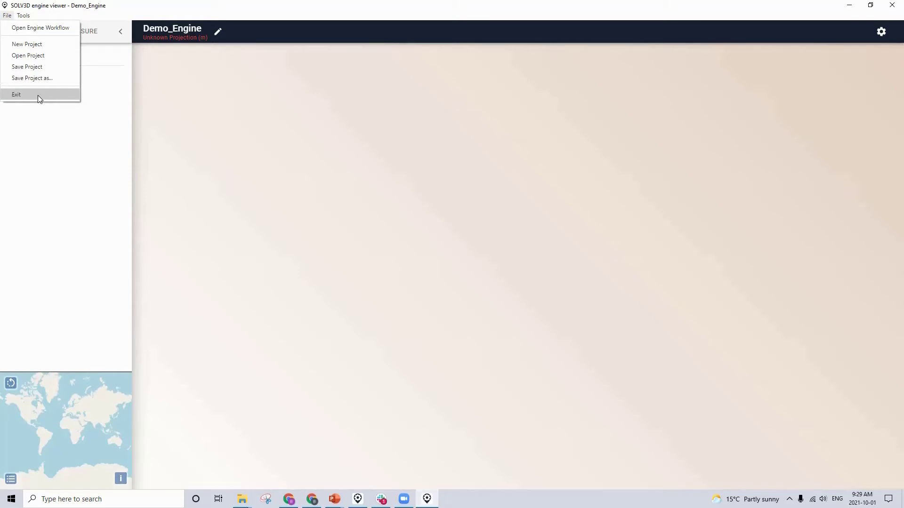
left_click(24, 16)
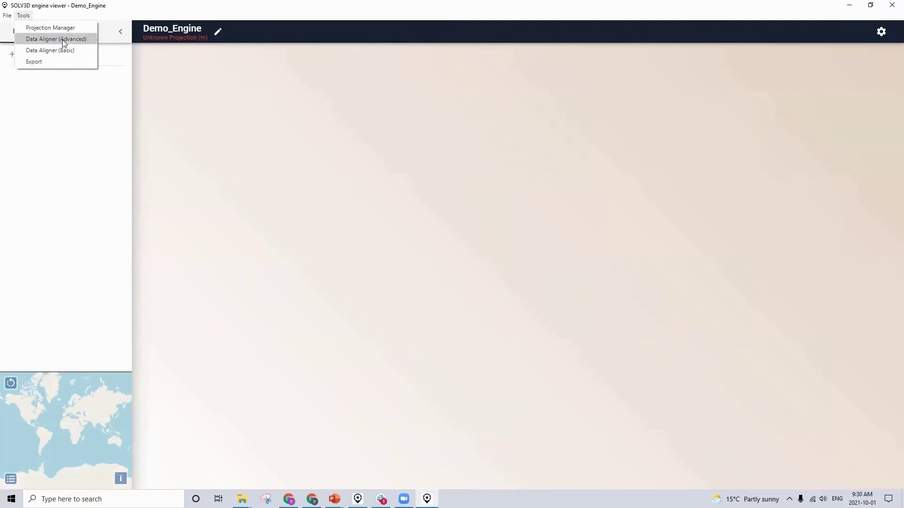
left_click(25, 17)
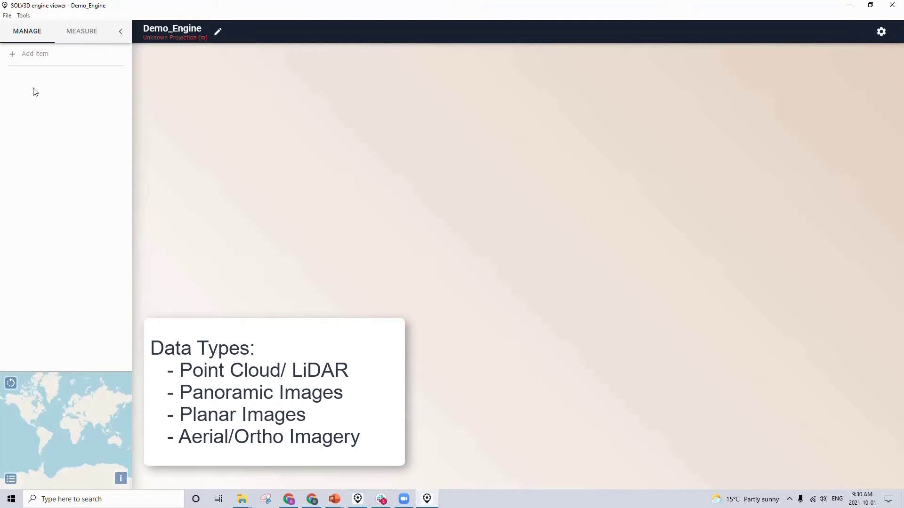
Step: Add the point cloud Image_Aligner.las from the LiDAR folder inside Engine_Viewer to the project
left_click(28, 54)
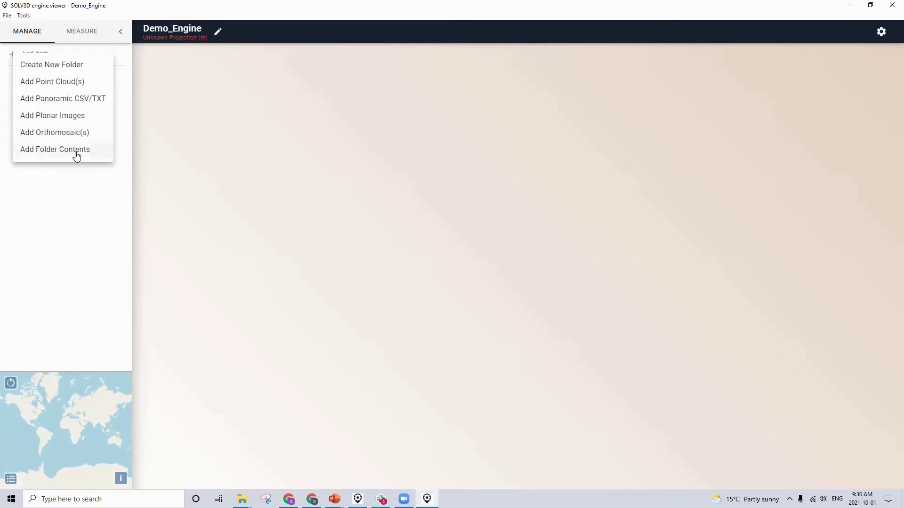
left_click(52, 82)
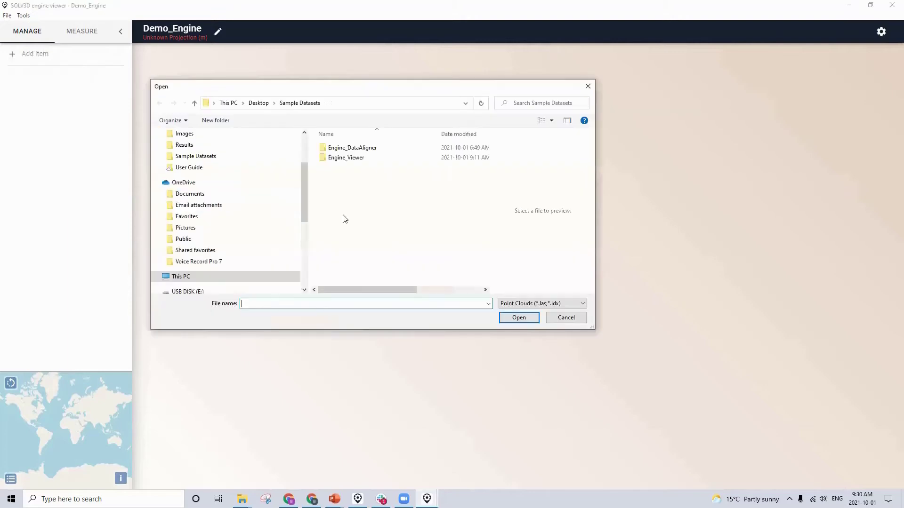
left_click(348, 160)
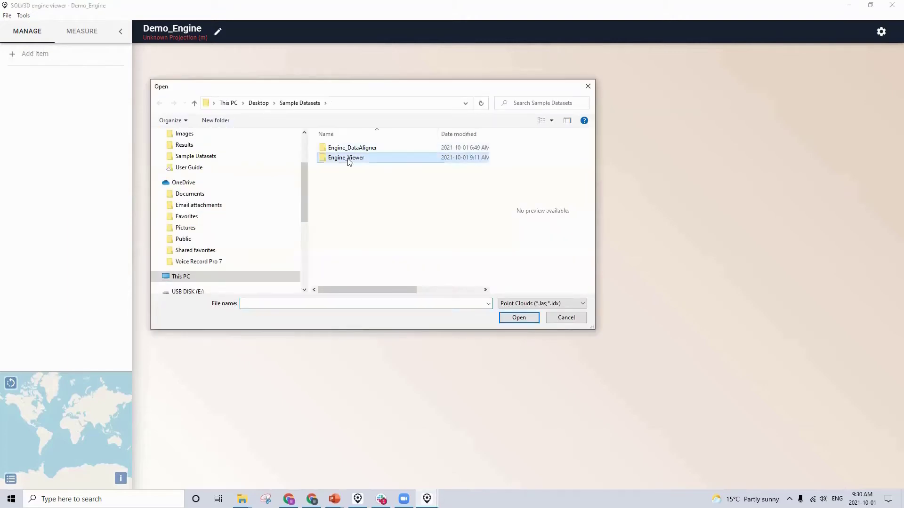
double_click(348, 161)
double_click(337, 157)
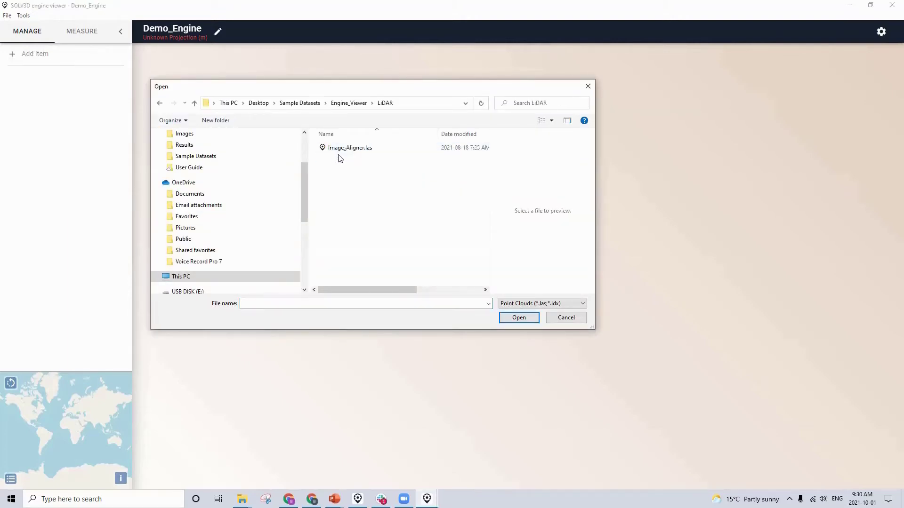
left_click(337, 150)
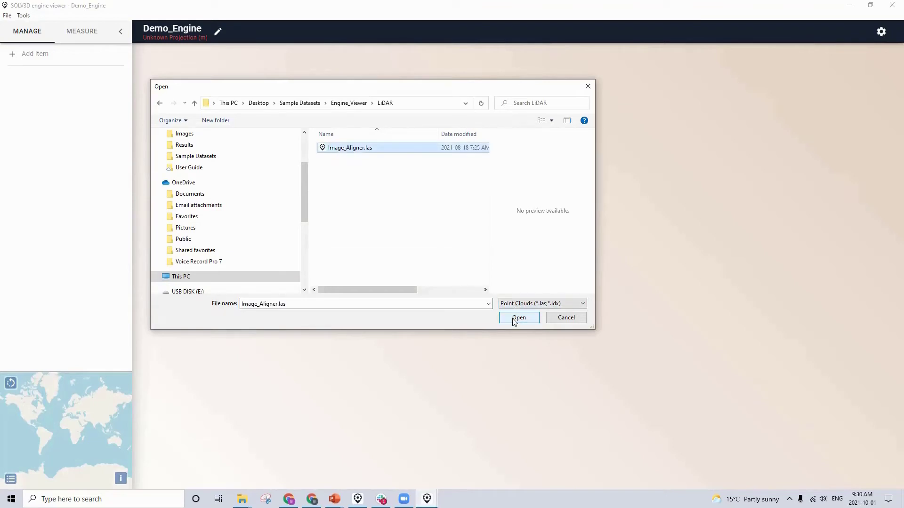
left_click(518, 317)
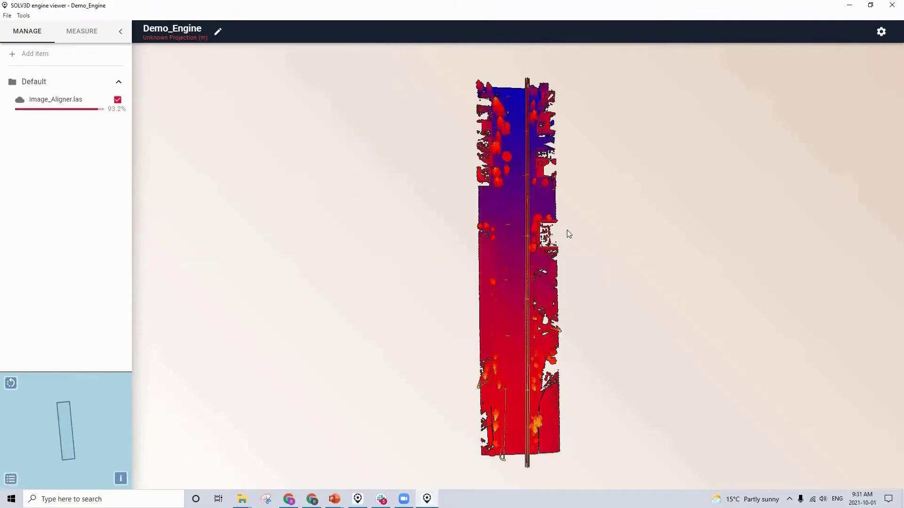
left_click_drag(515, 309, 488, 219)
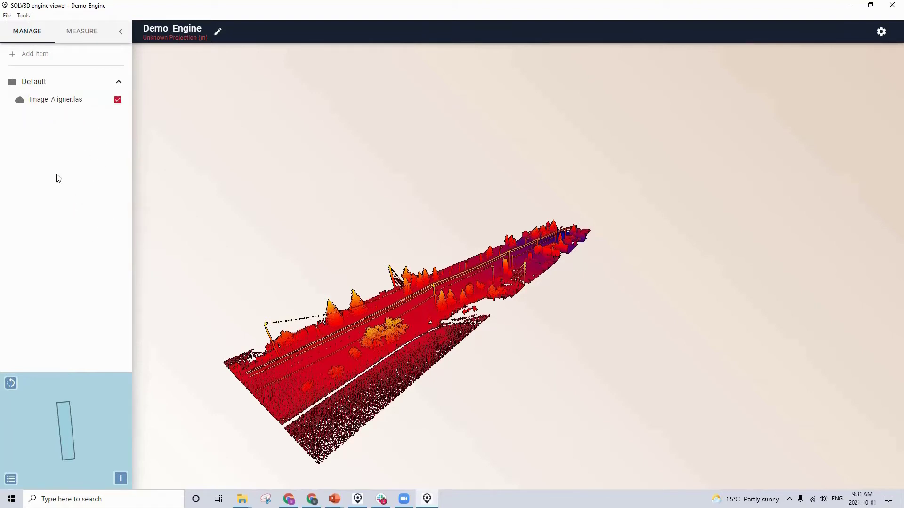
Step: Add the panoramic image file Images.csv from the Images folder inside Engine_Viewer to the project
left_click(12, 54)
left_click(44, 97)
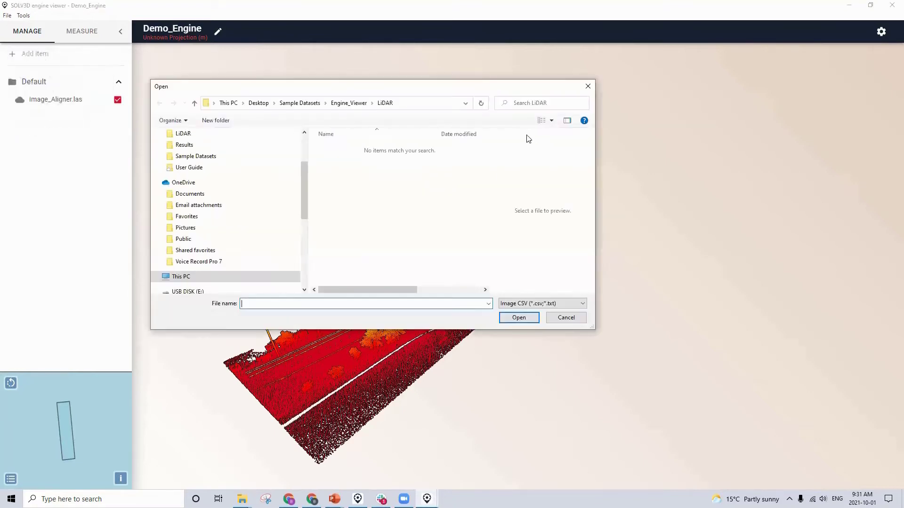
left_click(350, 104)
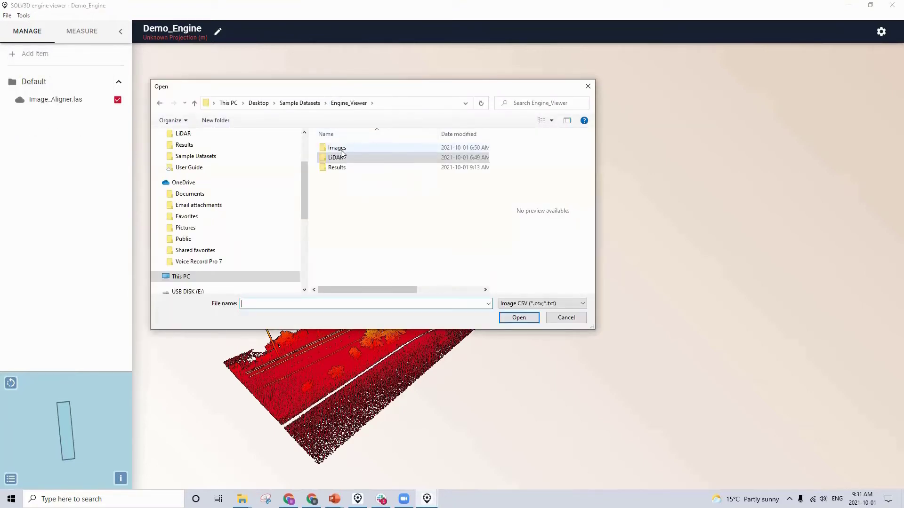
double_click(339, 148)
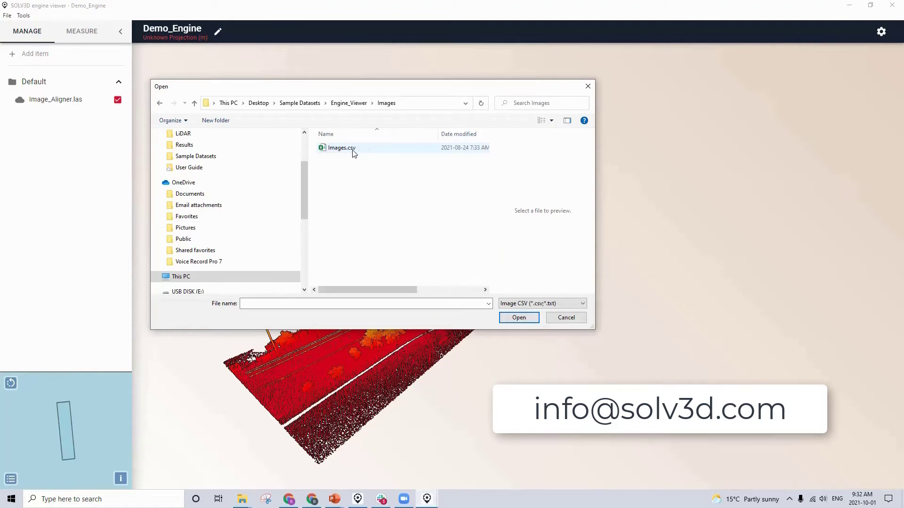
left_click(341, 148)
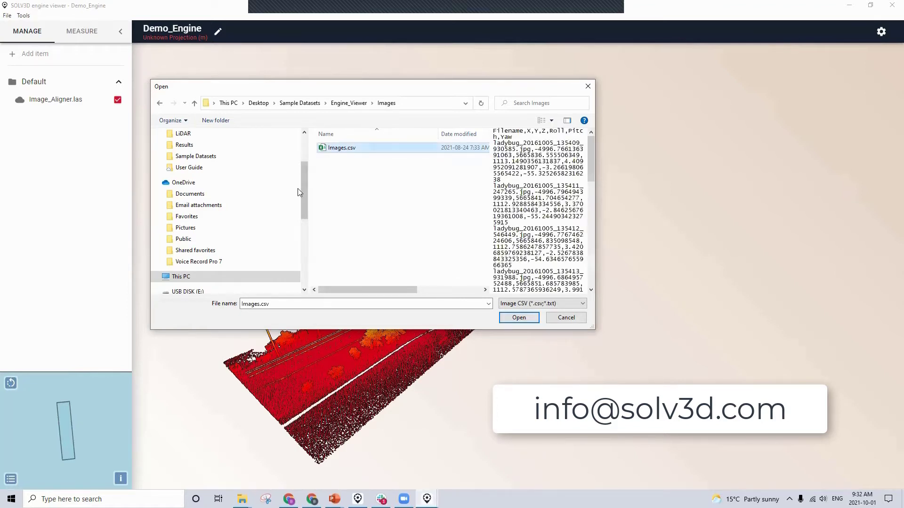
left_click(519, 317)
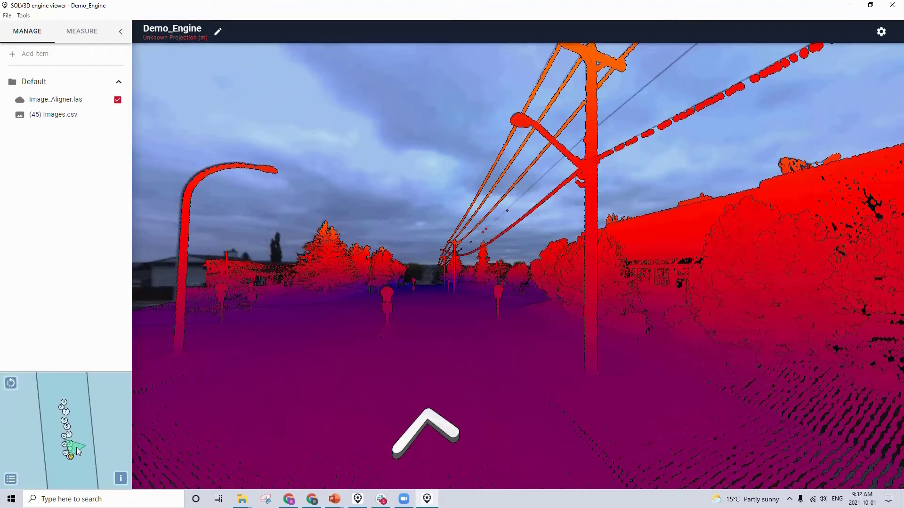
Step: Swap the map into the main view and examine the dataset's geographic location and the camera's viewing direction
left_click(10, 384)
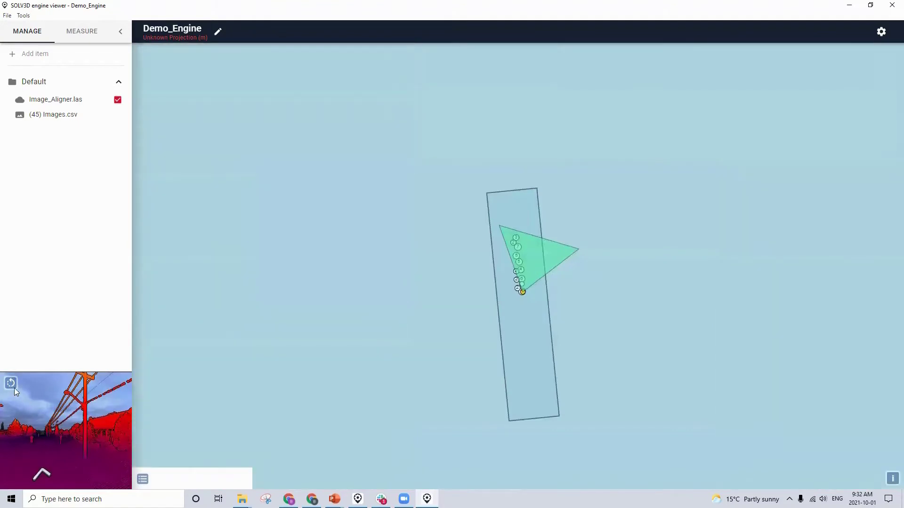
scroll(407, 294, "down", 4)
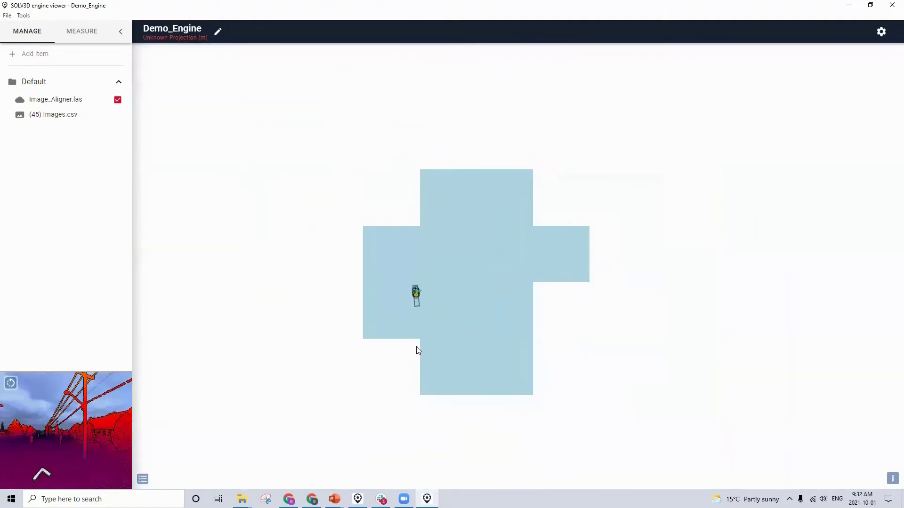
scroll(411, 320, "up", 3)
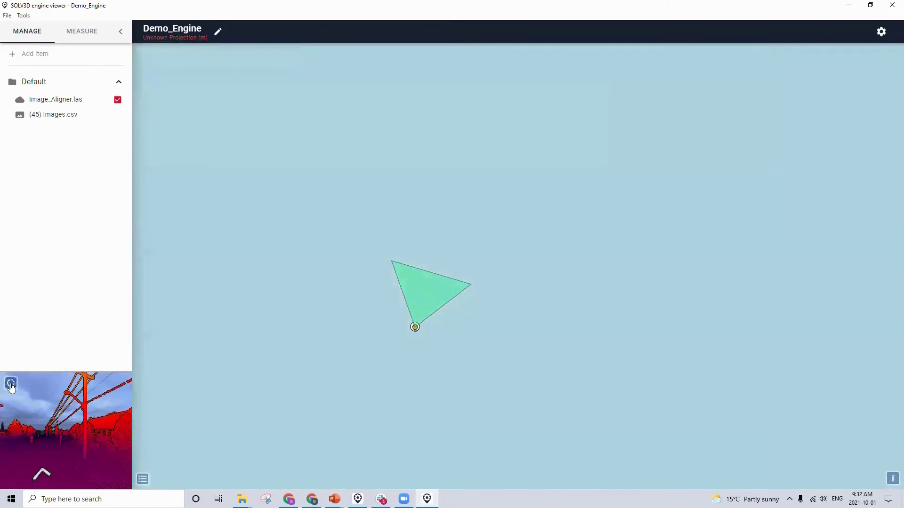
left_click(11, 384)
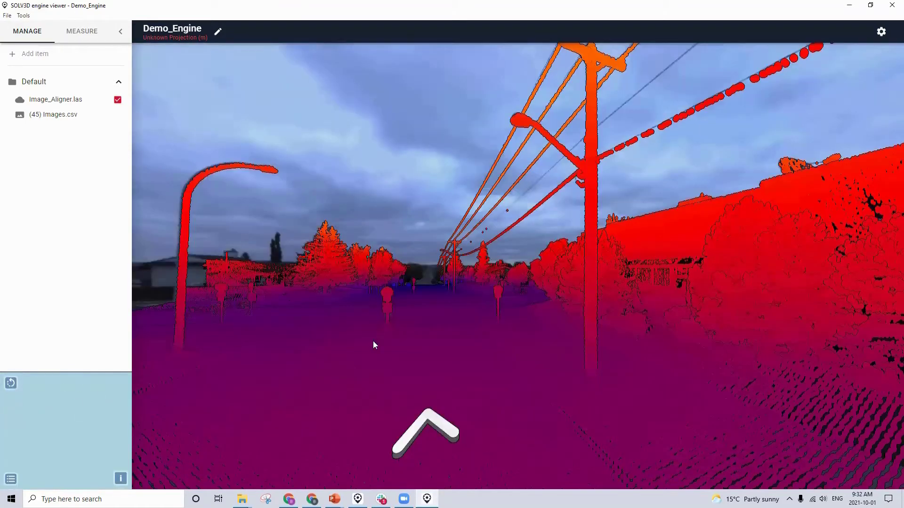
left_click(11, 383)
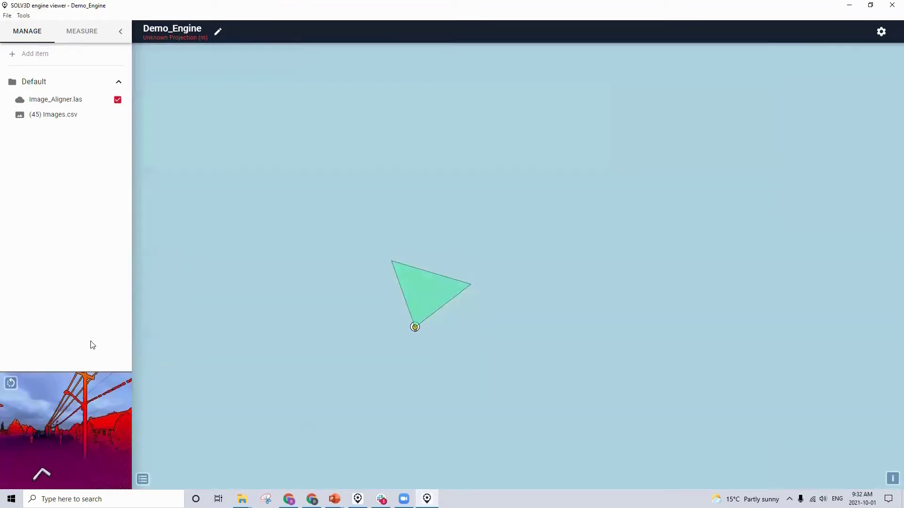
scroll(385, 323, "down", 2)
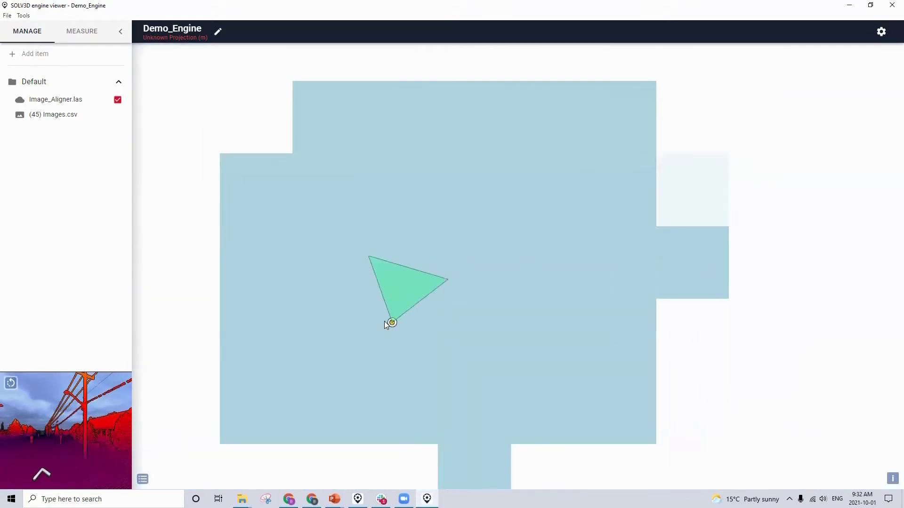
scroll(386, 324, "down", 4)
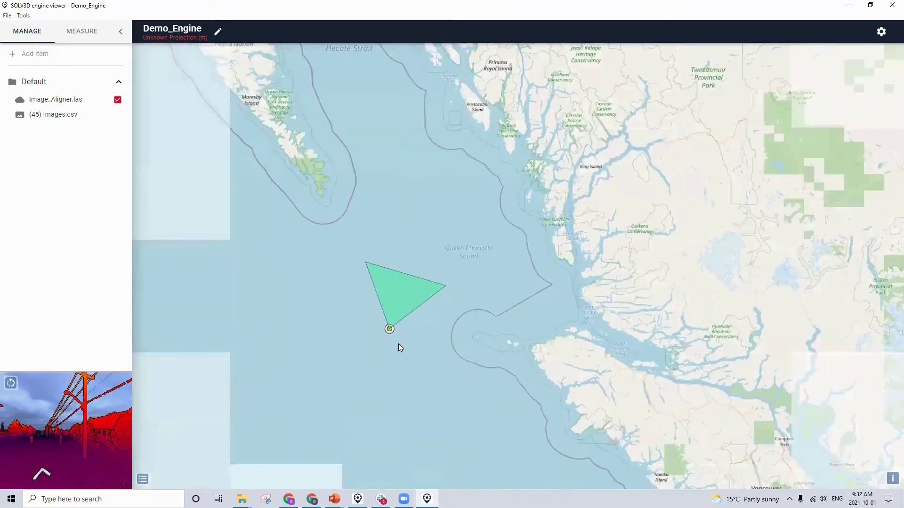
scroll(398, 344, "down", 2)
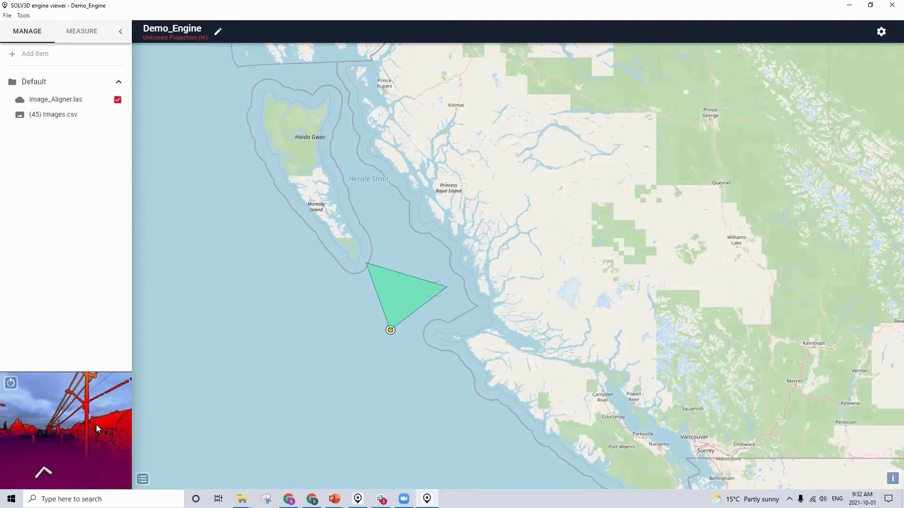
left_click_drag(96, 424, 72, 427)
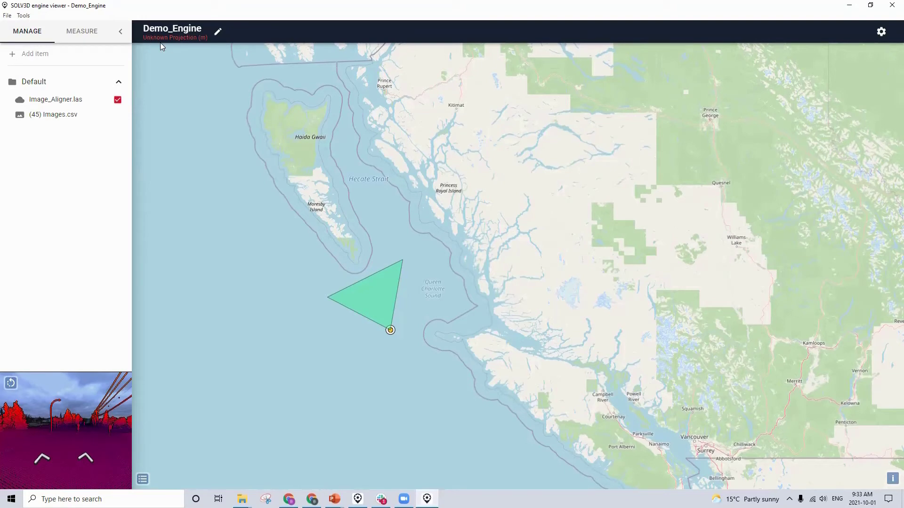
Step: Check which data projections the project information offers, leaving the project without an update
left_click(219, 32)
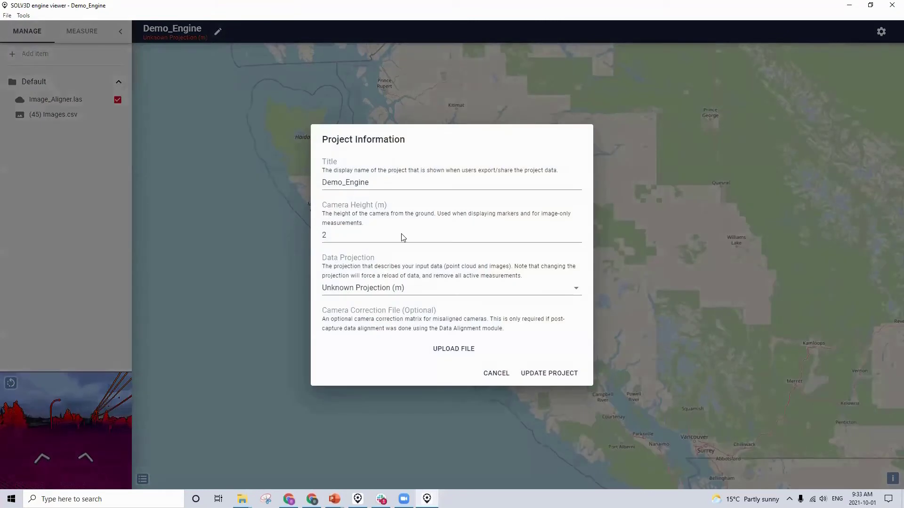
left_click(575, 288)
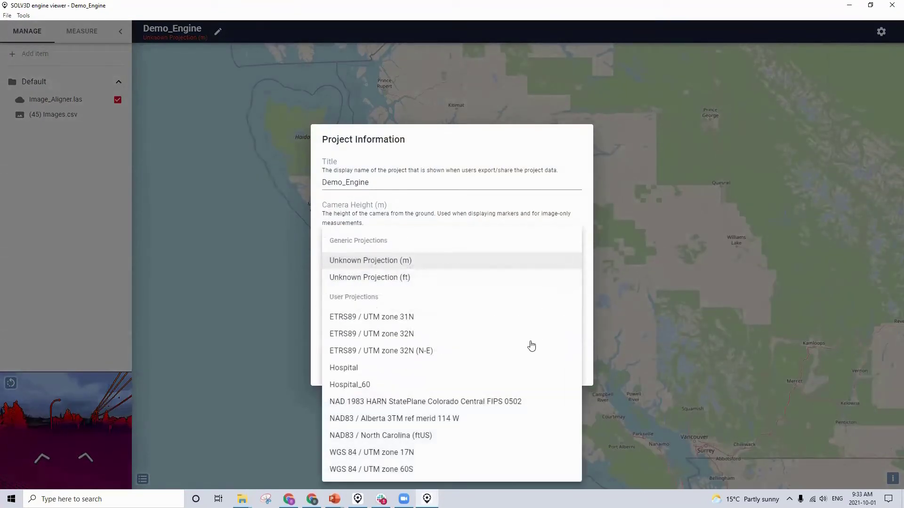
left_click(369, 144)
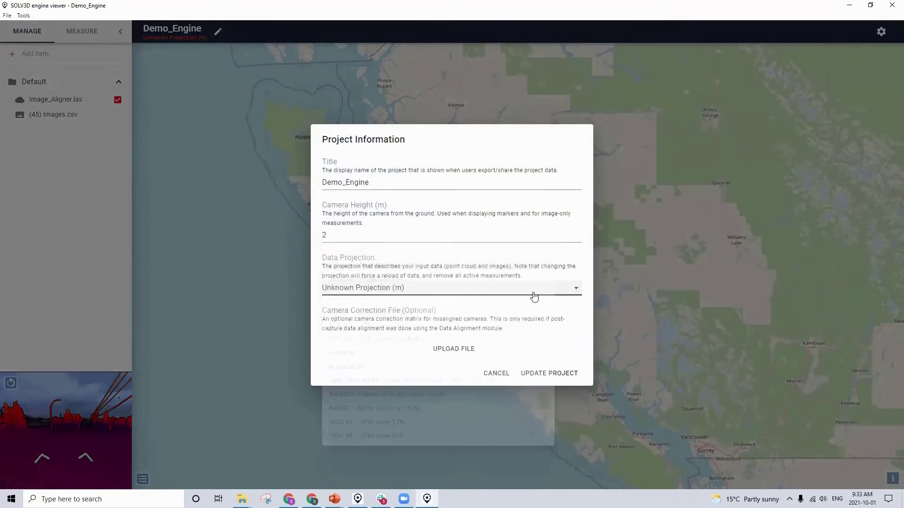
left_click(498, 373)
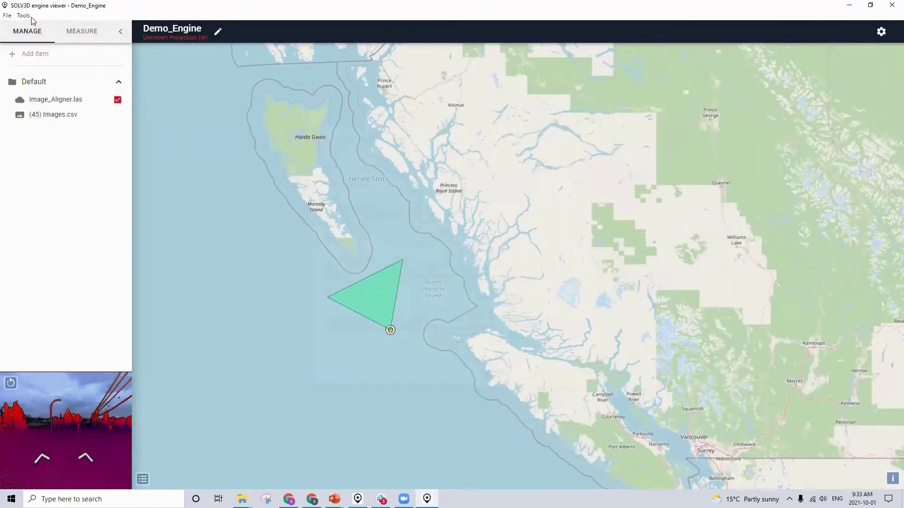
Step: Look over the stored user projections and the form for adding a new projection
left_click(32, 18)
left_click(42, 29)
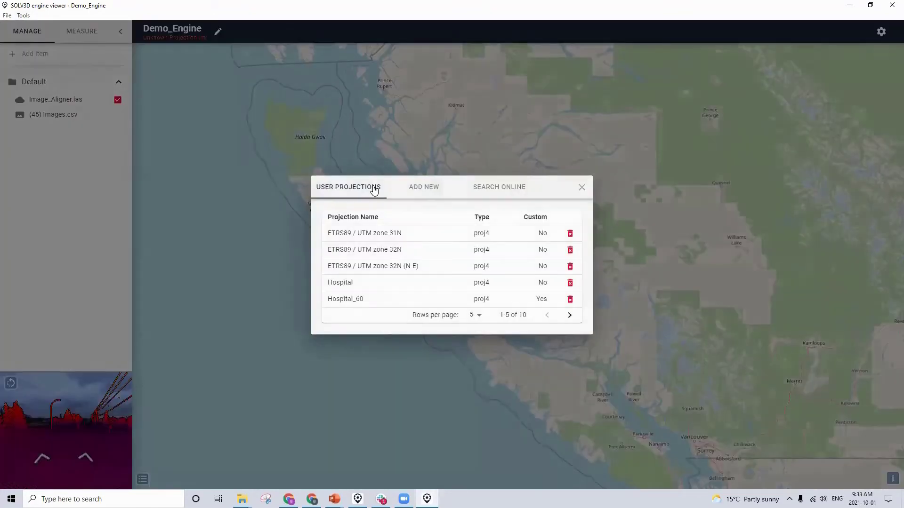
left_click(422, 188)
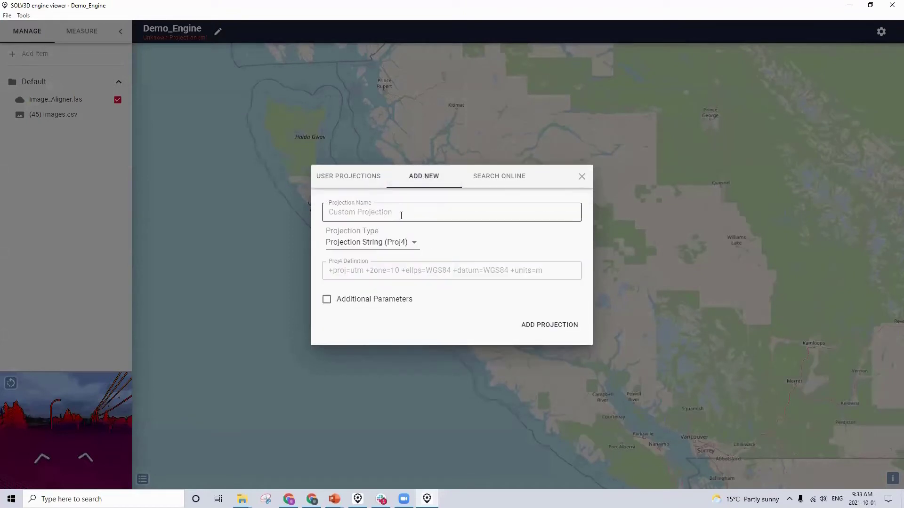
Step: Search online projections by text for 3TM 114 and view the NAD83 / Alberta 3TM ref merid 114 W definition without adding it
left_click(493, 177)
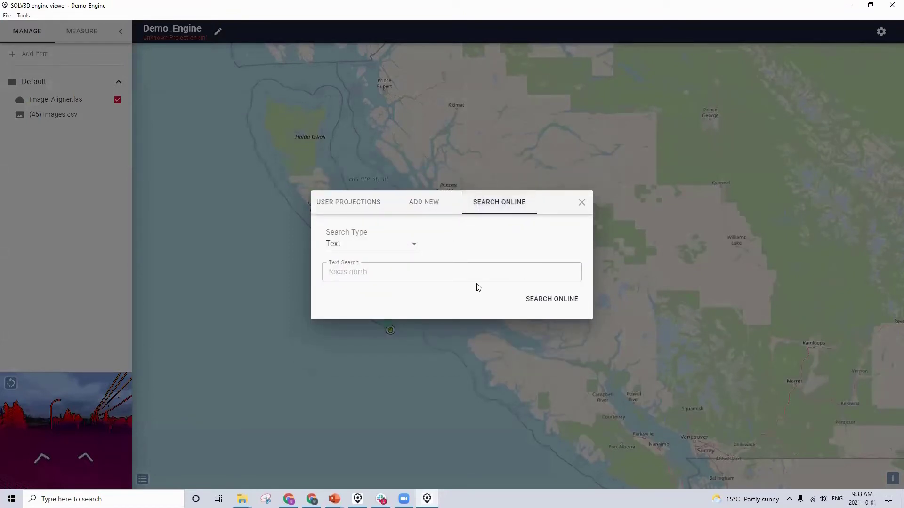
left_click(414, 245)
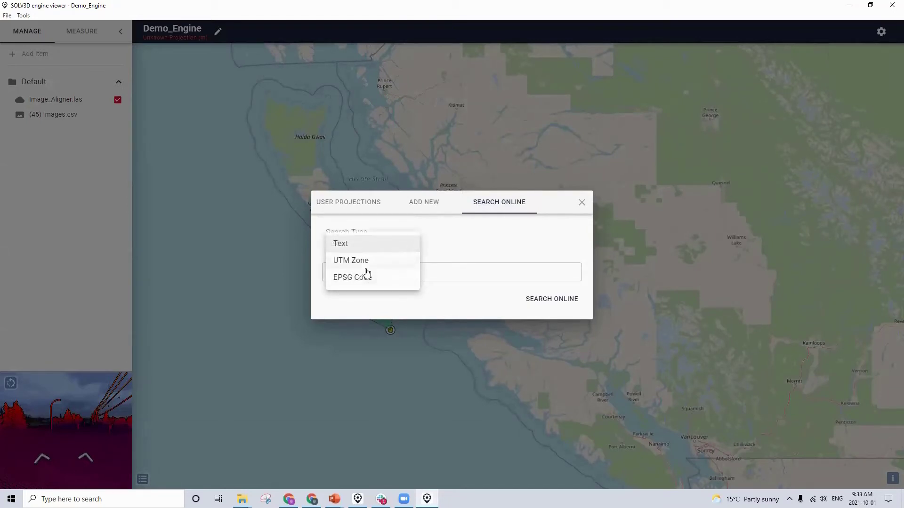
left_click(440, 274)
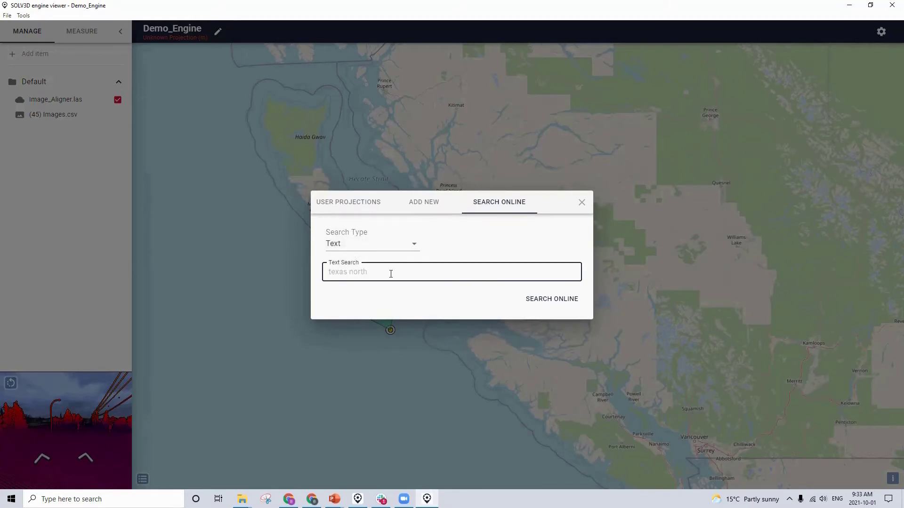
type("3tm")
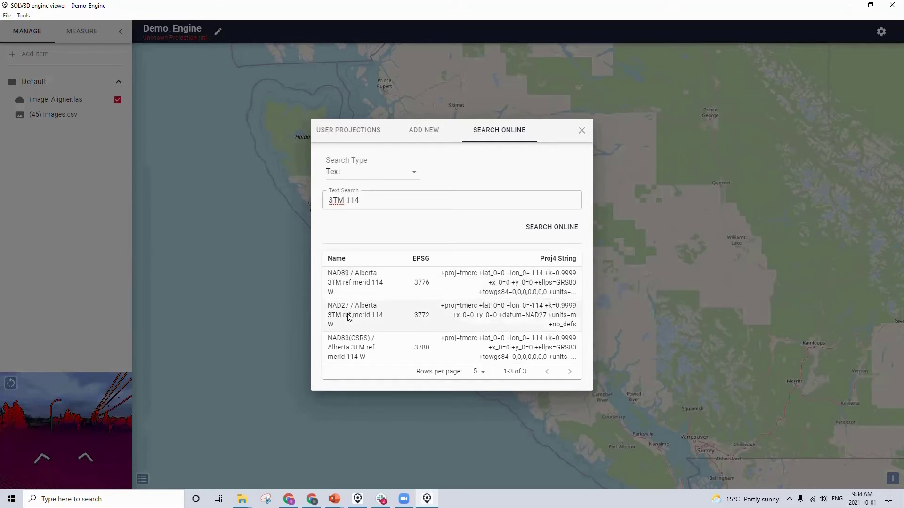
left_click(341, 289)
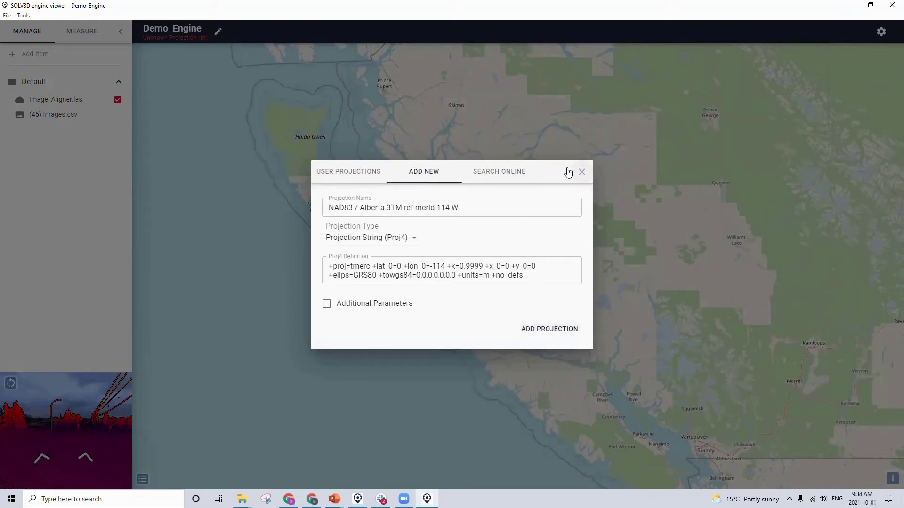
left_click(582, 171)
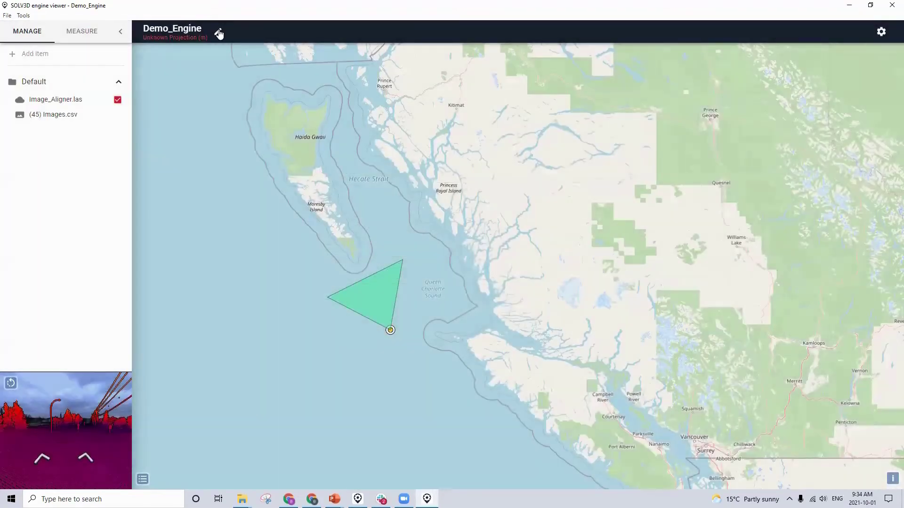
Step: Set the project's data projection to NAD83 / Alberta 3TM ref merid 114 W and update the project
left_click(218, 32)
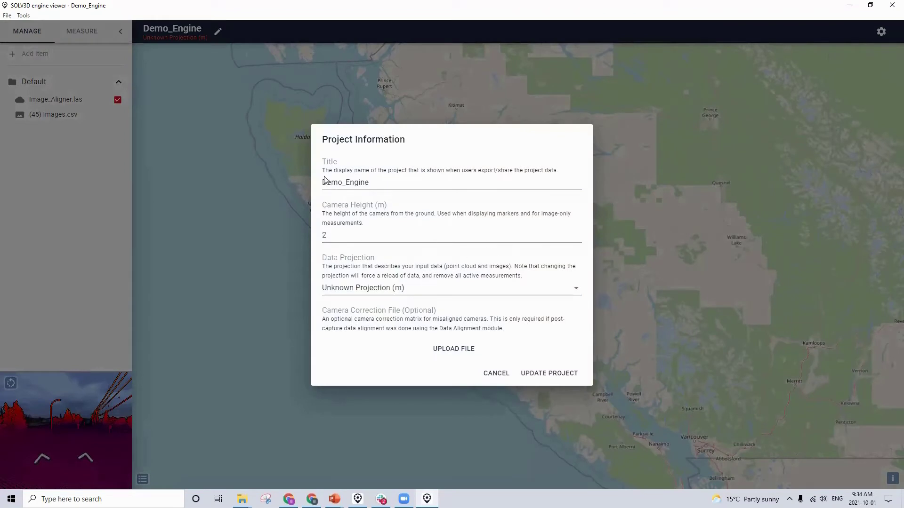
left_click(374, 185)
left_click(359, 235)
left_click(578, 294)
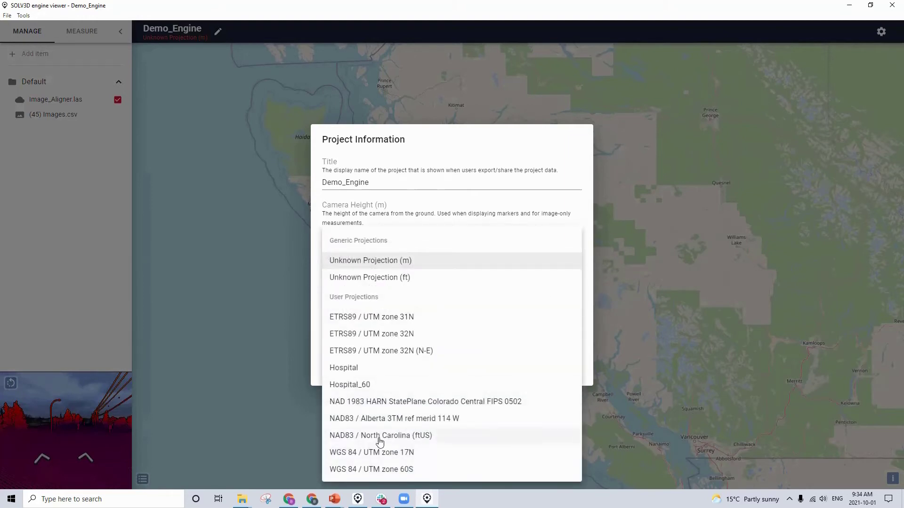
left_click(386, 419)
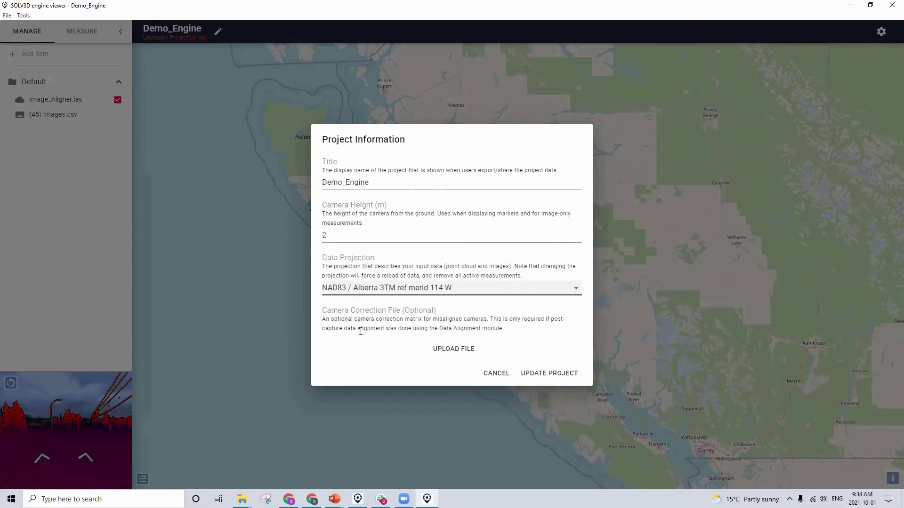
left_click(546, 374)
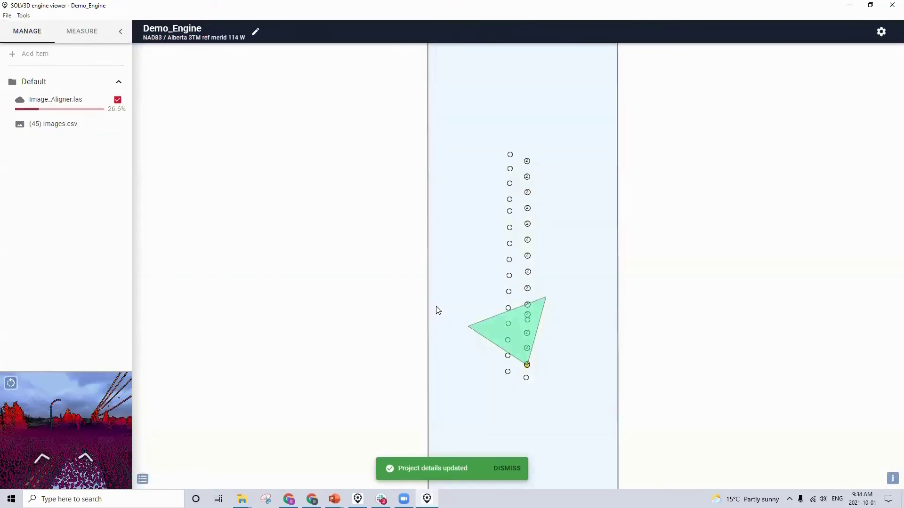
Step: Preview the ArcGIS World base map around the dataset's location and switch the map to ArcGIS Street
scroll(409, 299, "down", 3)
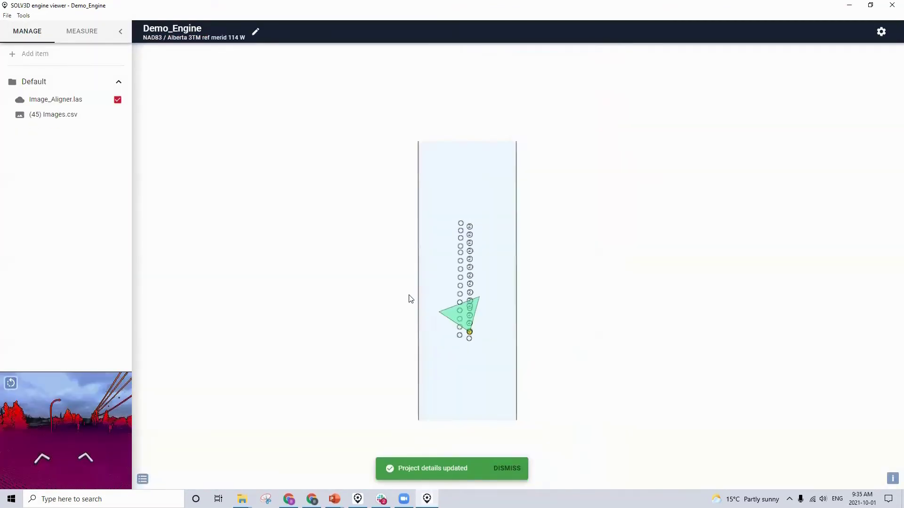
scroll(410, 299, "down", 5)
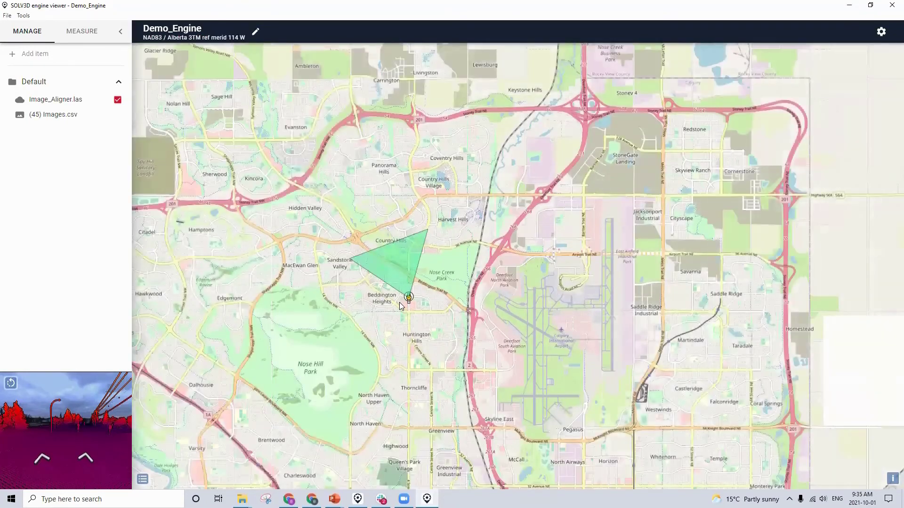
scroll(400, 306, "up", 5)
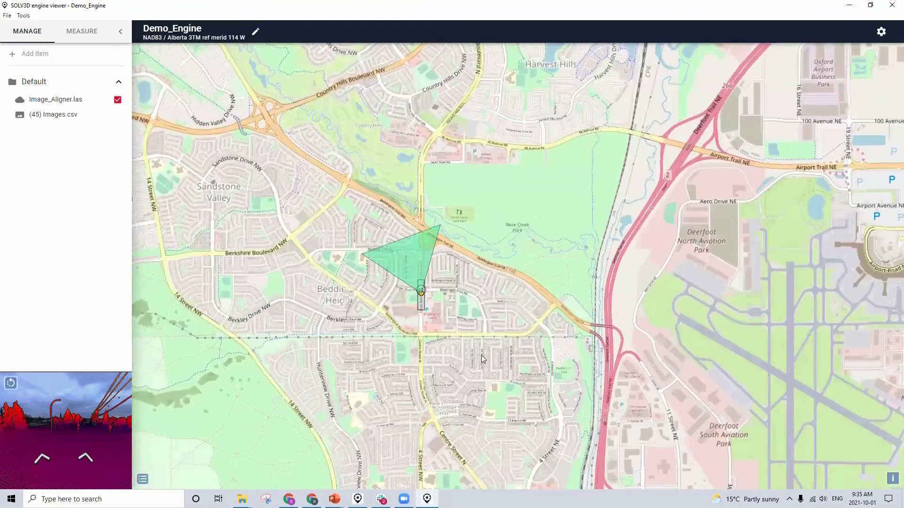
scroll(414, 288, "up", 2)
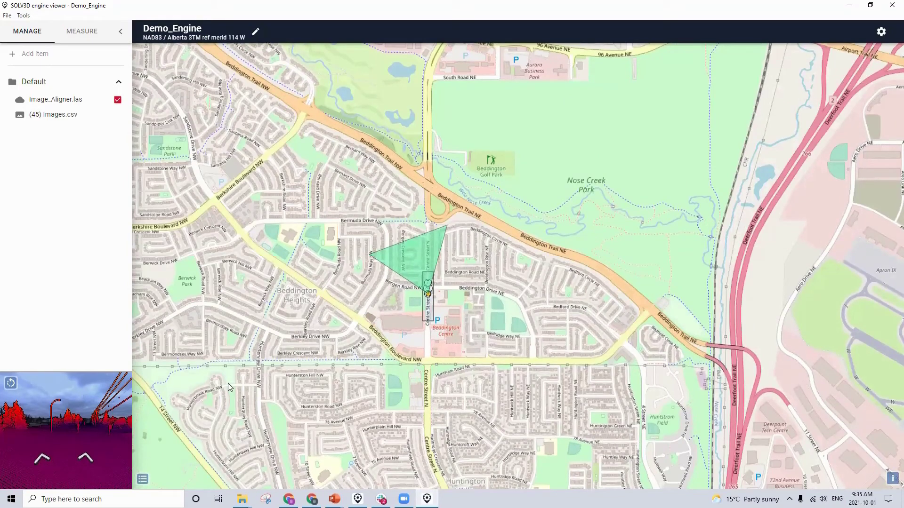
left_click(143, 480)
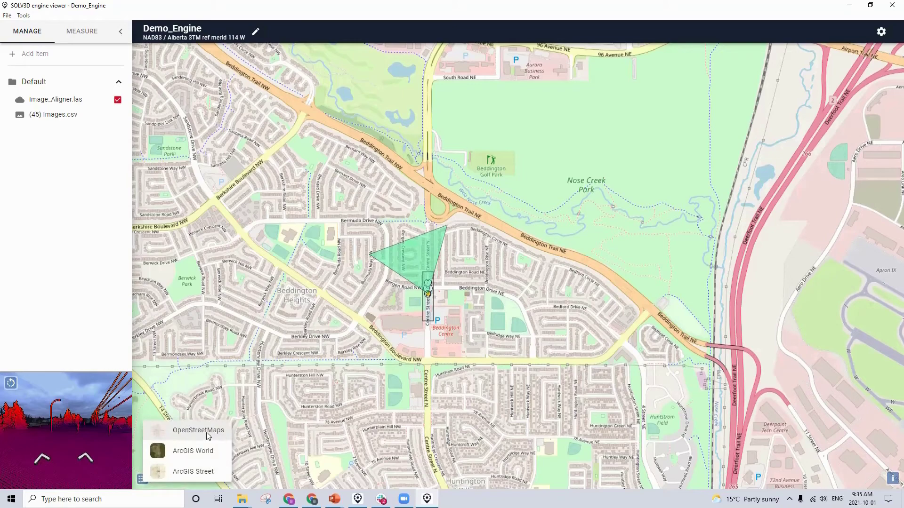
left_click(202, 454)
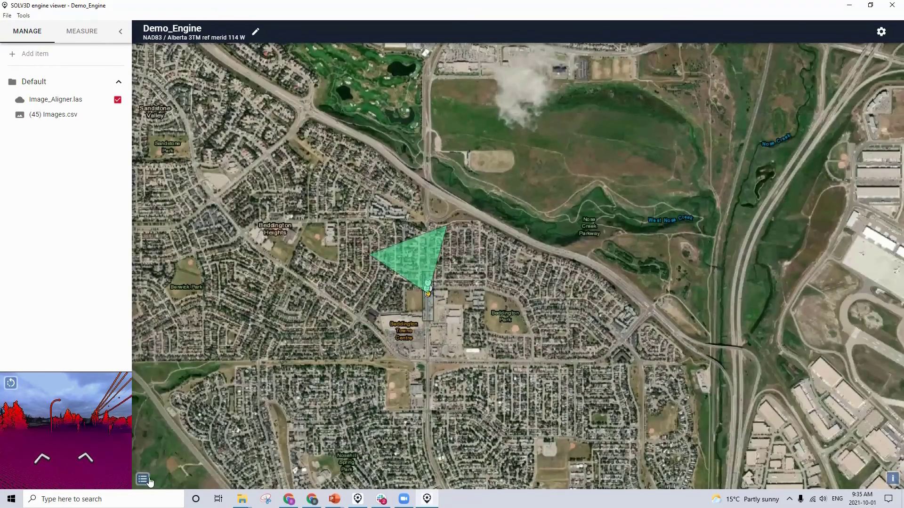
mouse_move(144, 485)
left_click(194, 472)
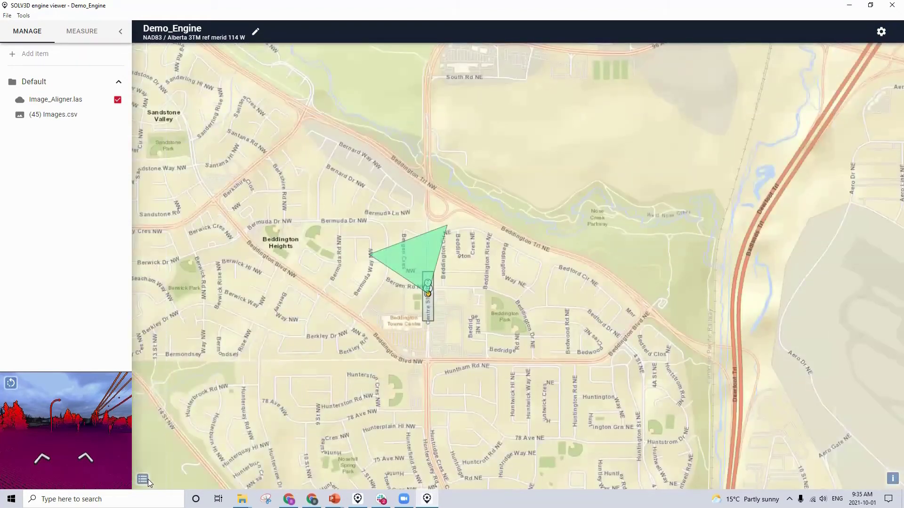
left_click(14, 54)
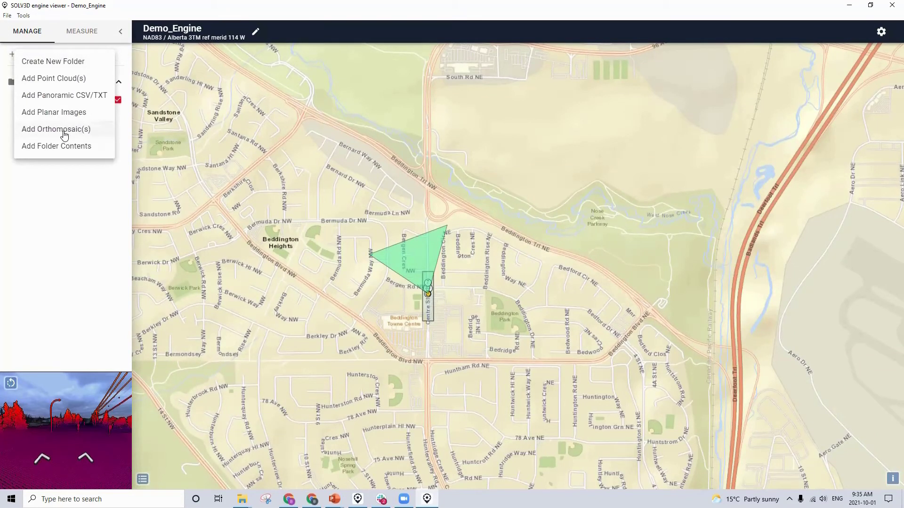
left_click(84, 243)
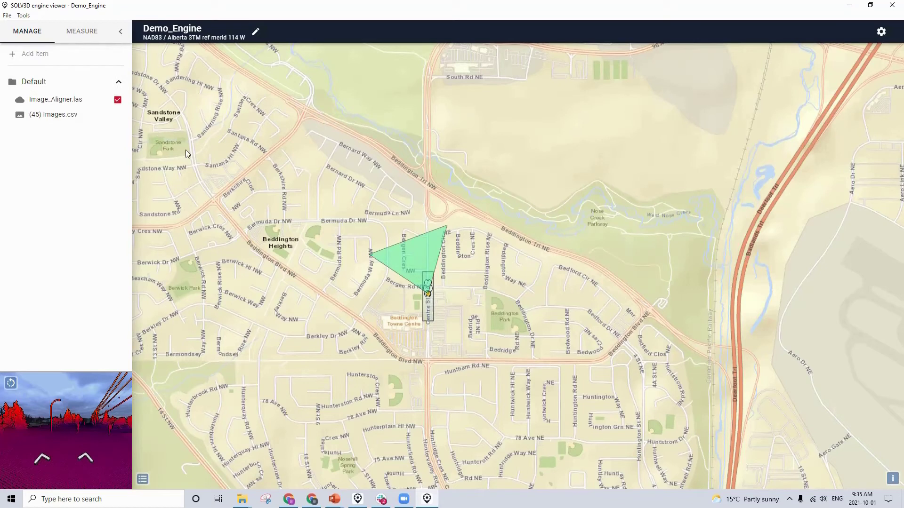
left_click(142, 479)
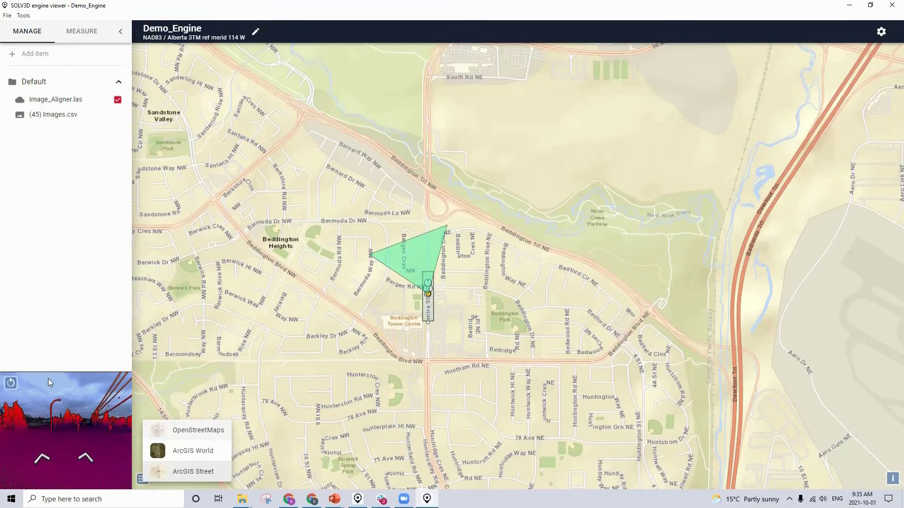
left_click(10, 385)
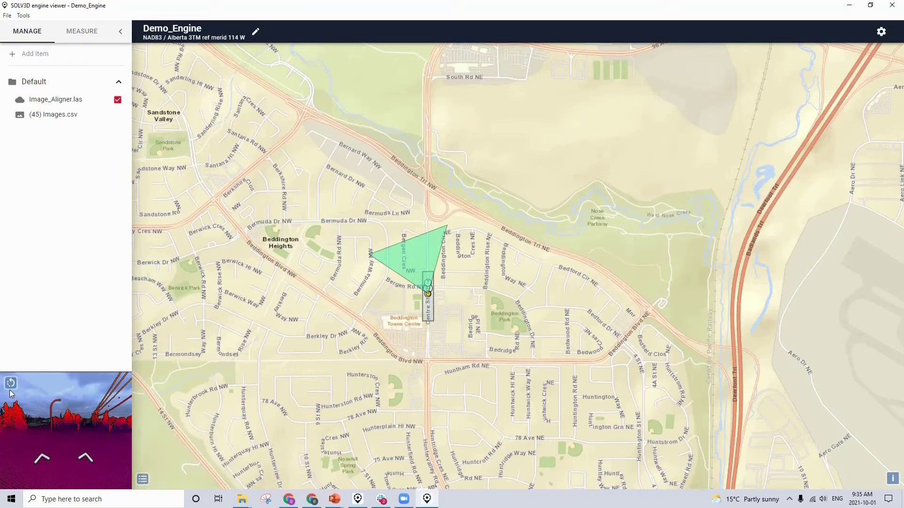
Step: Swap the panoramic image with the point cloud back into the main view and explore the street scene
left_click(11, 385)
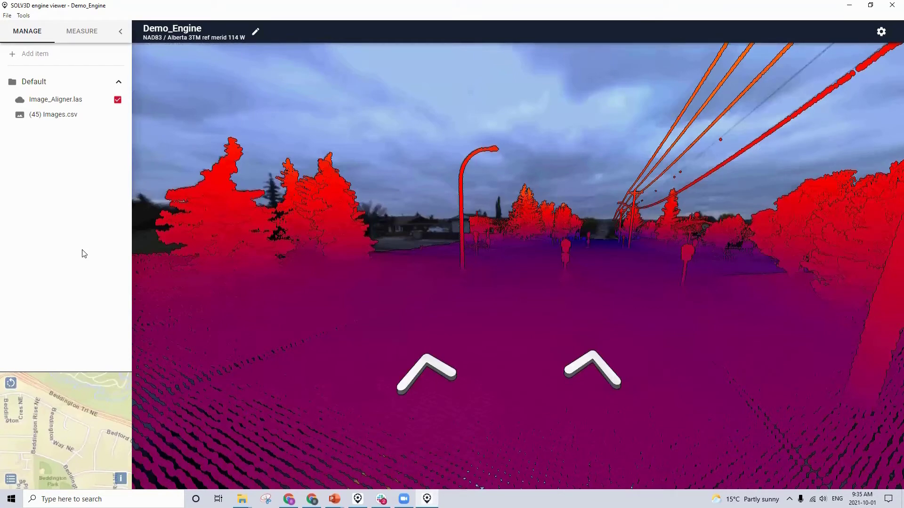
left_click(454, 289)
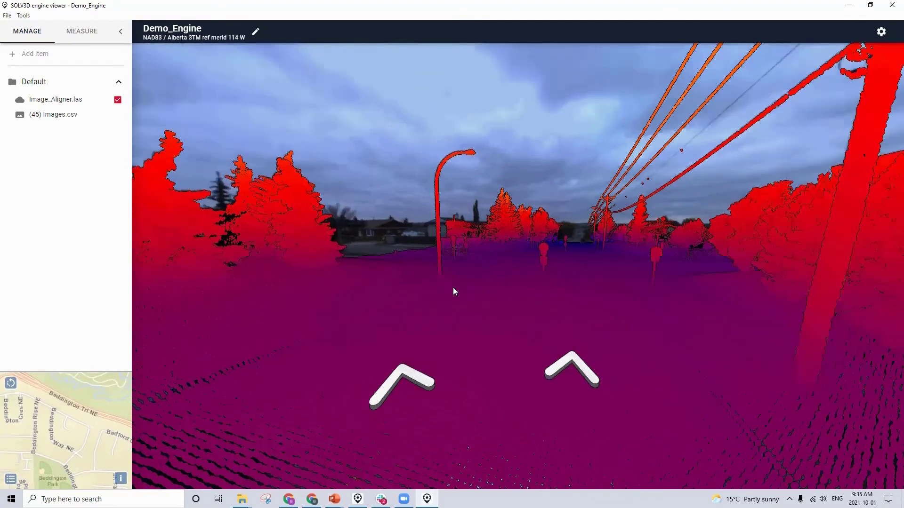
left_click(456, 328)
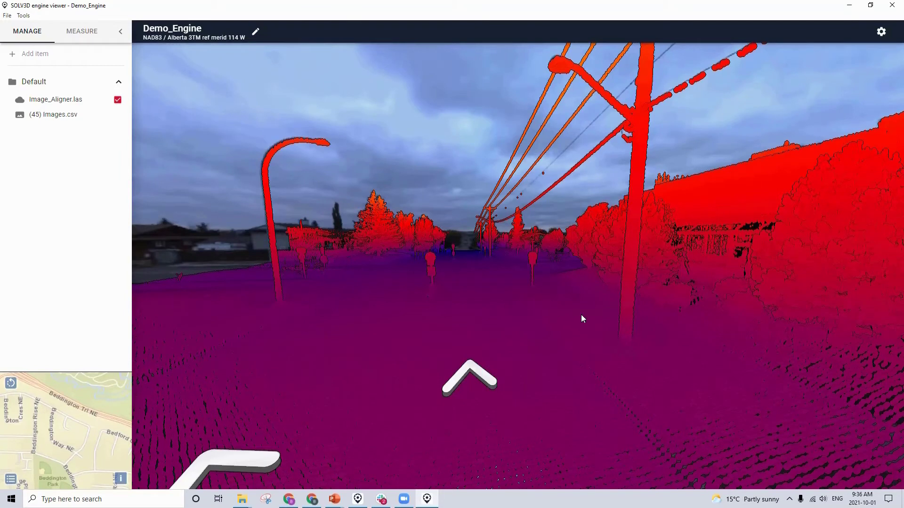
Step: Preview the point cloud with the Color and Intensity color types, and set its color type to Classification
left_click(882, 32)
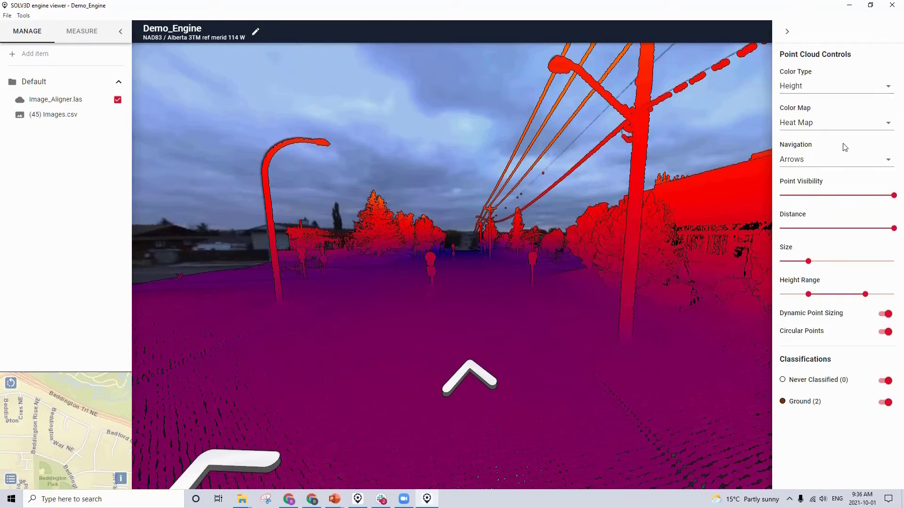
left_click(890, 89)
left_click(804, 70)
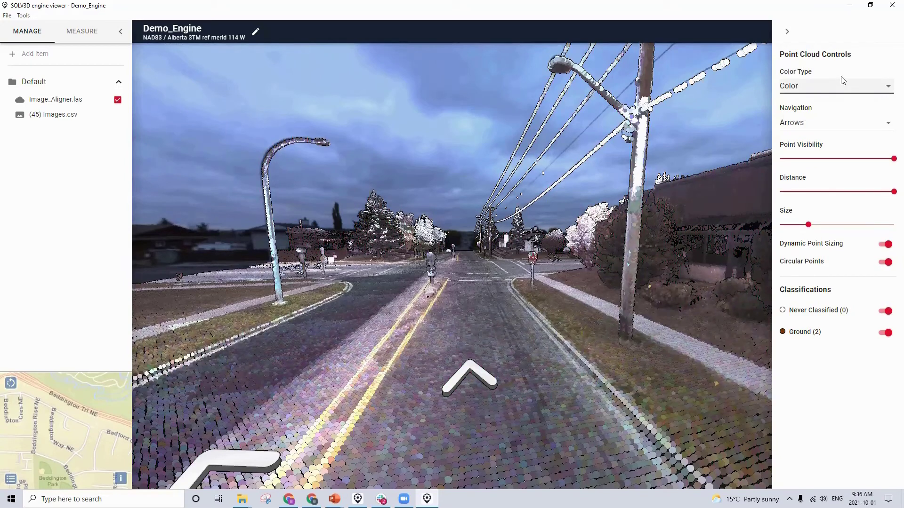
left_click(869, 90)
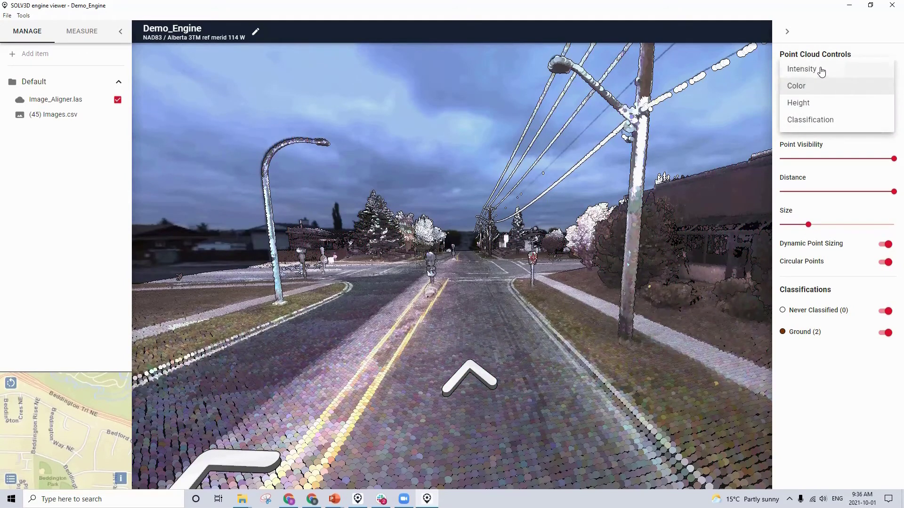
left_click(824, 70)
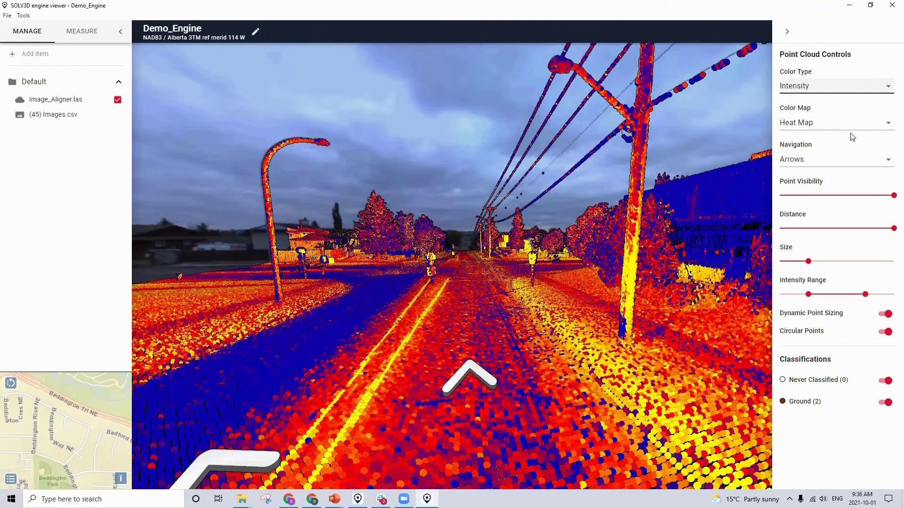
left_click(845, 91)
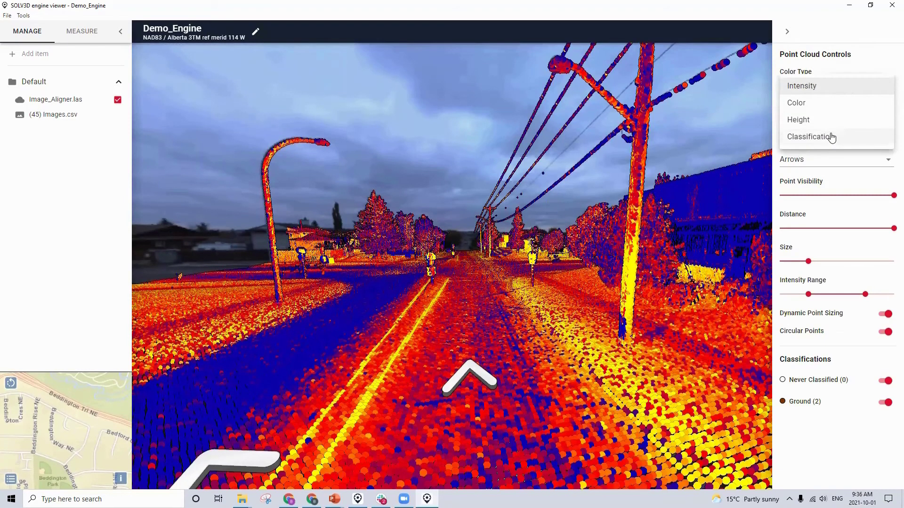
left_click(832, 138)
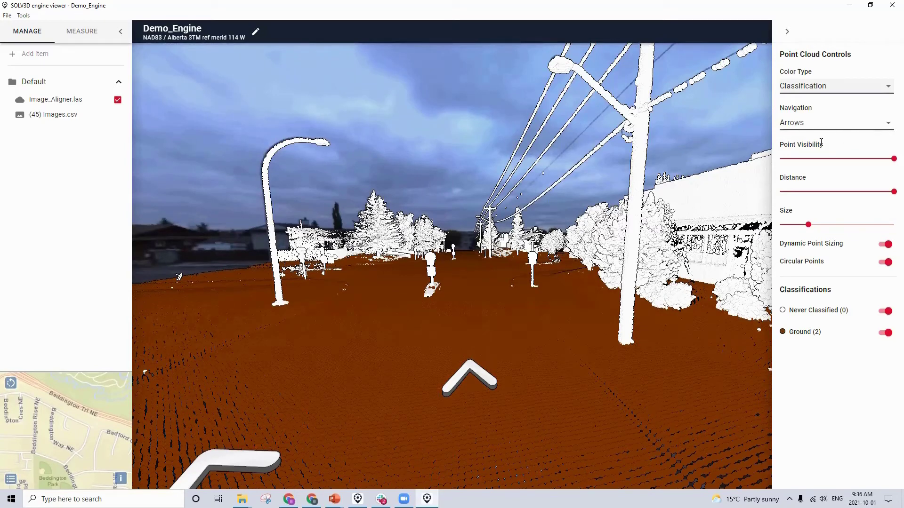
Step: Advance two positions along the street and preview the Markers and None navigation types before returning to Arrows
left_click(474, 368)
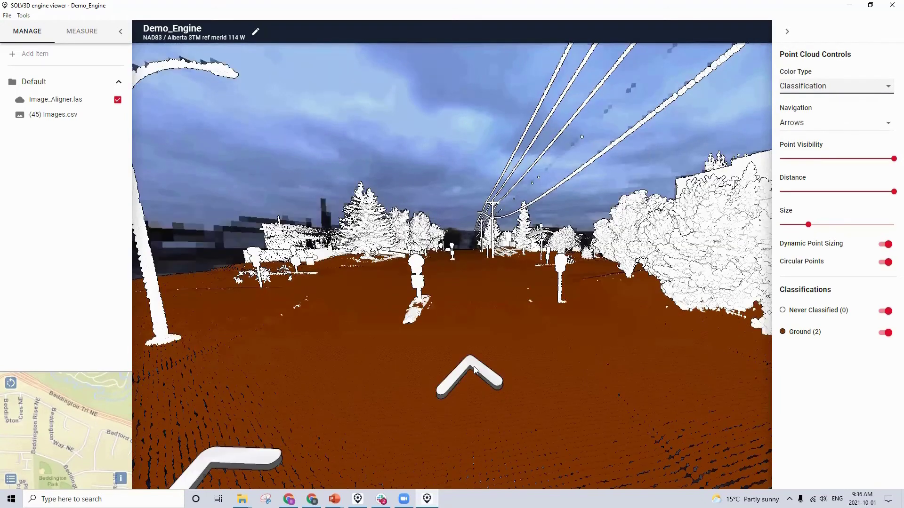
left_click(474, 368)
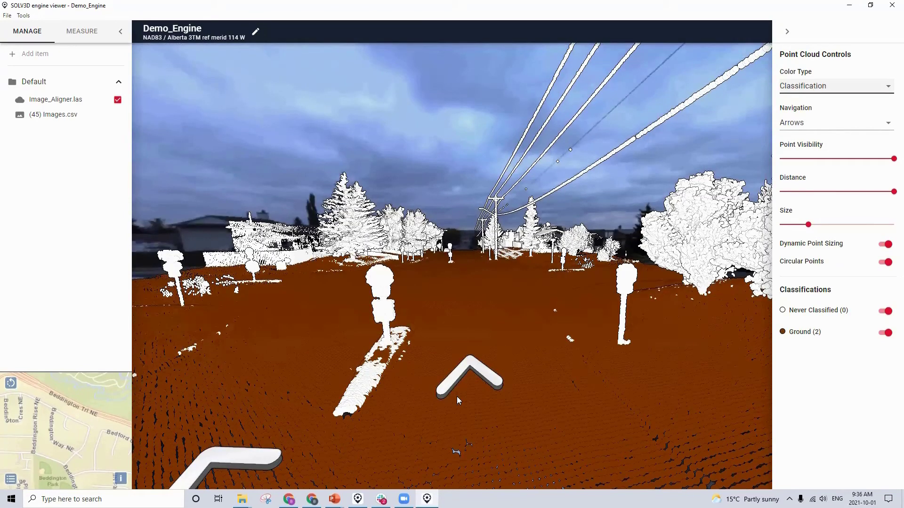
left_click(837, 129)
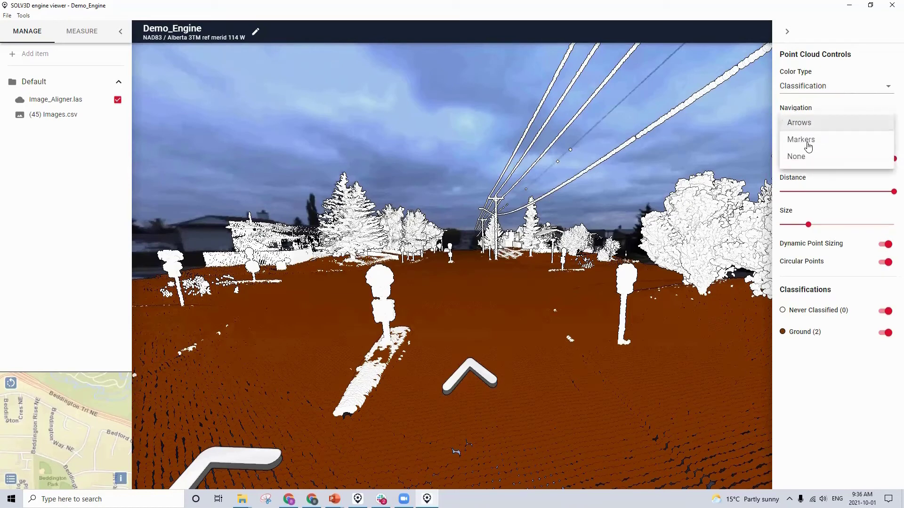
left_click(807, 138)
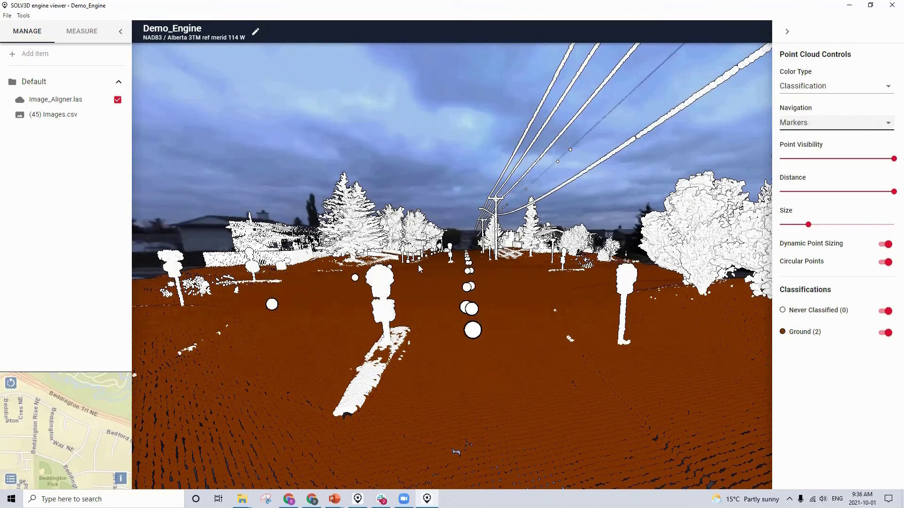
left_click(800, 123)
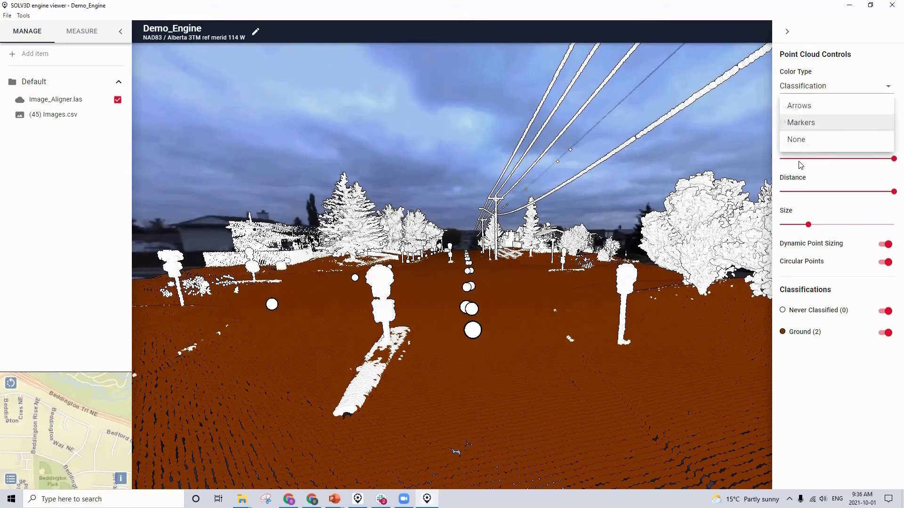
left_click(802, 140)
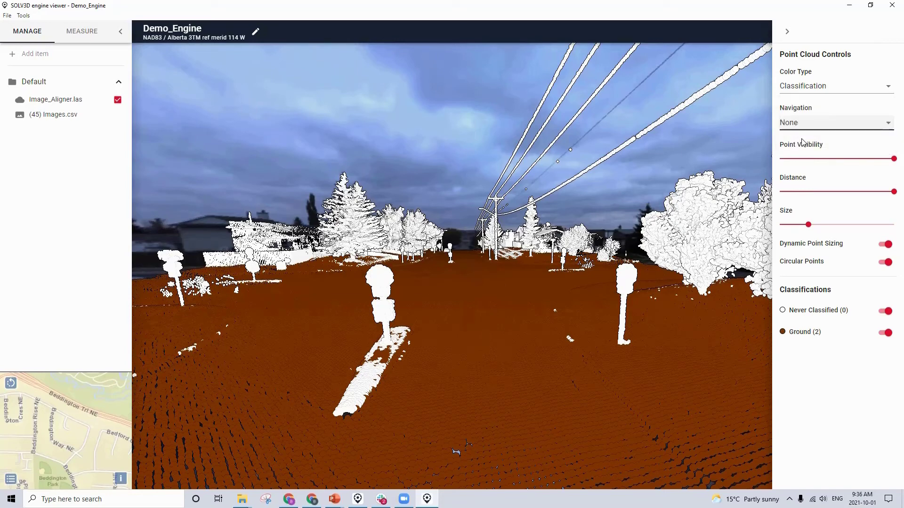
left_click(839, 129)
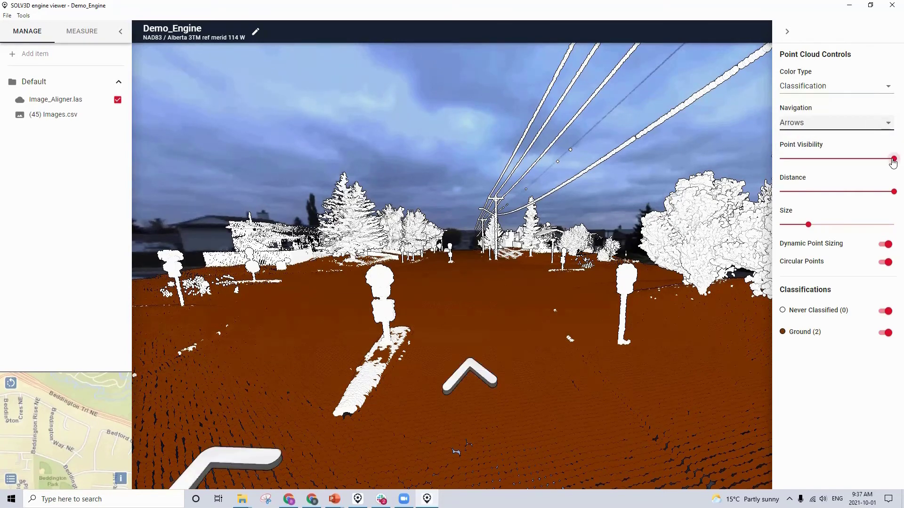
Step: Preview a short point cloud display distance, restore the distance to its maximum, and slightly reduce the point size
mouse_move(893, 159)
left_mouse_down()
mouse_move(787, 160)
mouse_move(893, 161)
left_mouse_up()
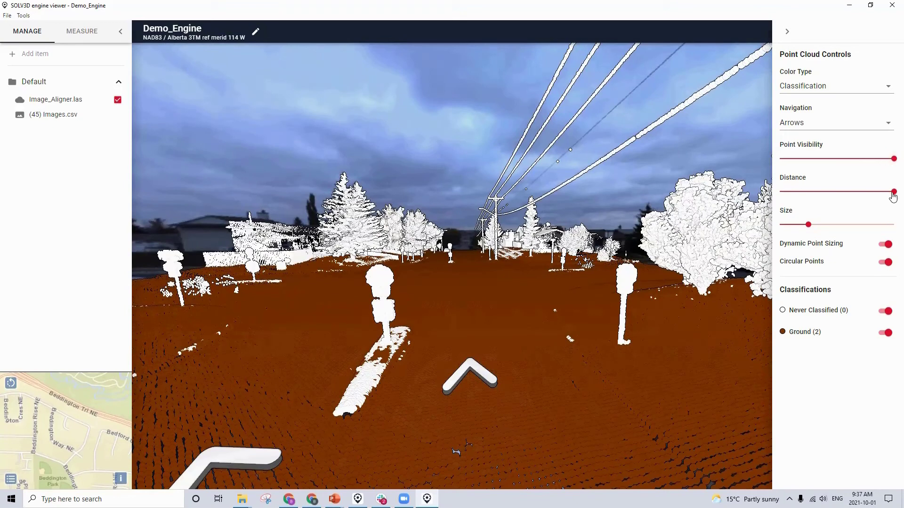
left_click_drag(894, 193, 785, 200)
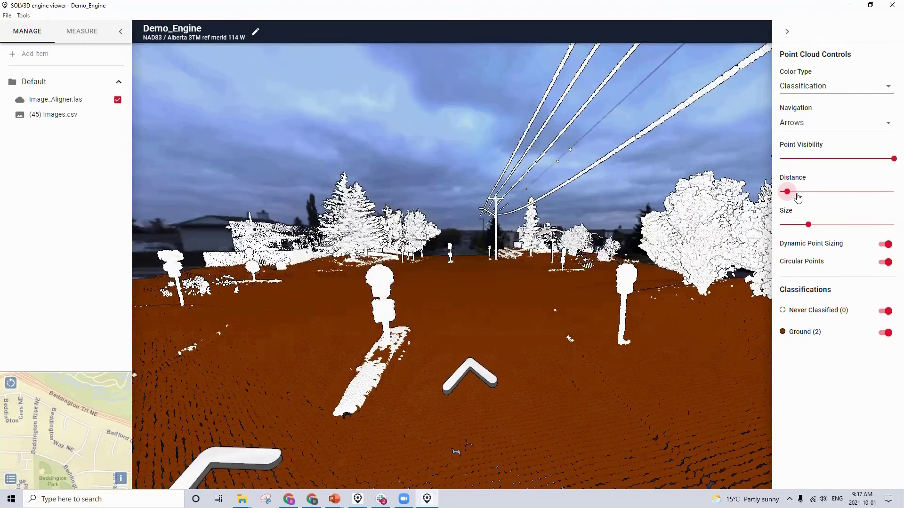
left_click(892, 192)
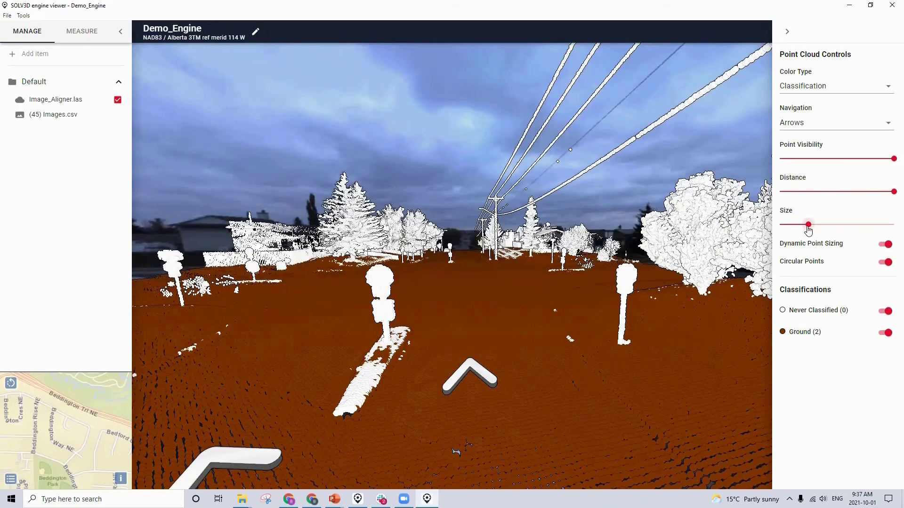
mouse_move(807, 225)
left_mouse_down()
mouse_move(801, 227)
mouse_move(818, 230)
mouse_move(798, 230)
left_mouse_up()
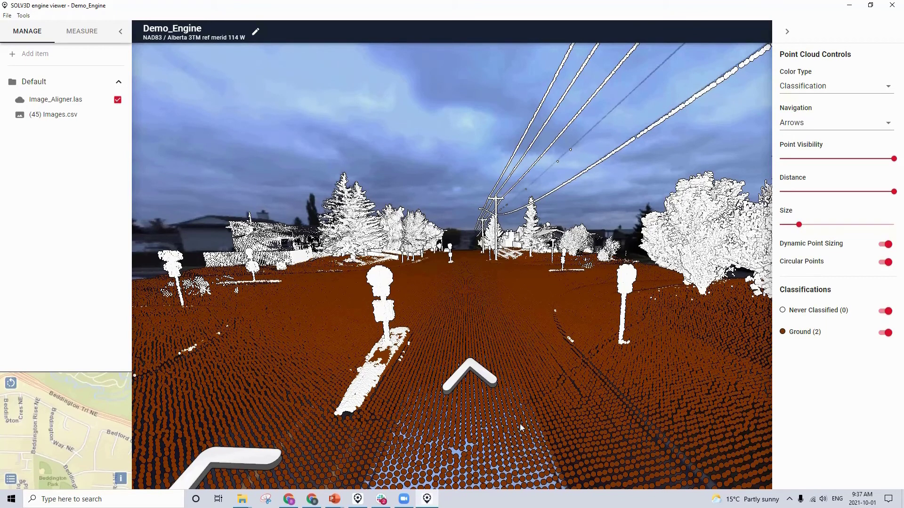
Step: Turn Circular Points and the Never Classified (0) and Ground (2) classes off and on again, and close the point cloud controls
left_click(886, 263)
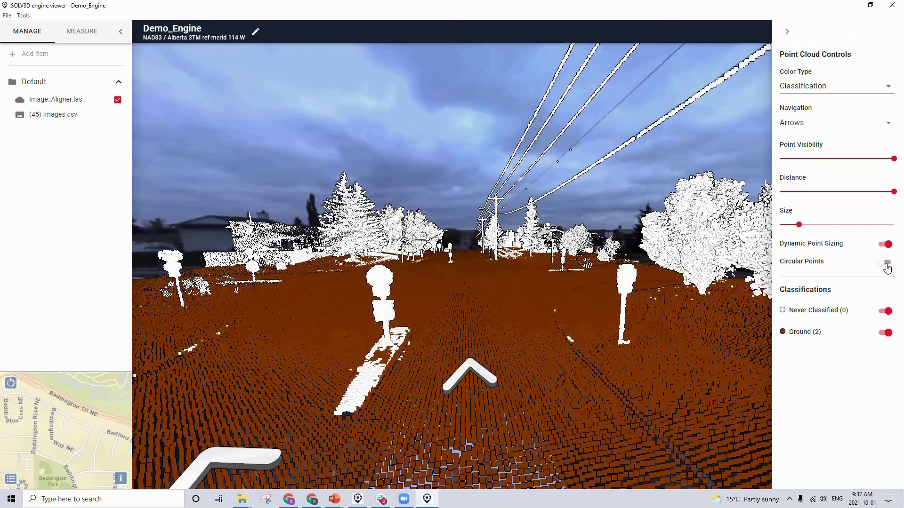
left_click(886, 266)
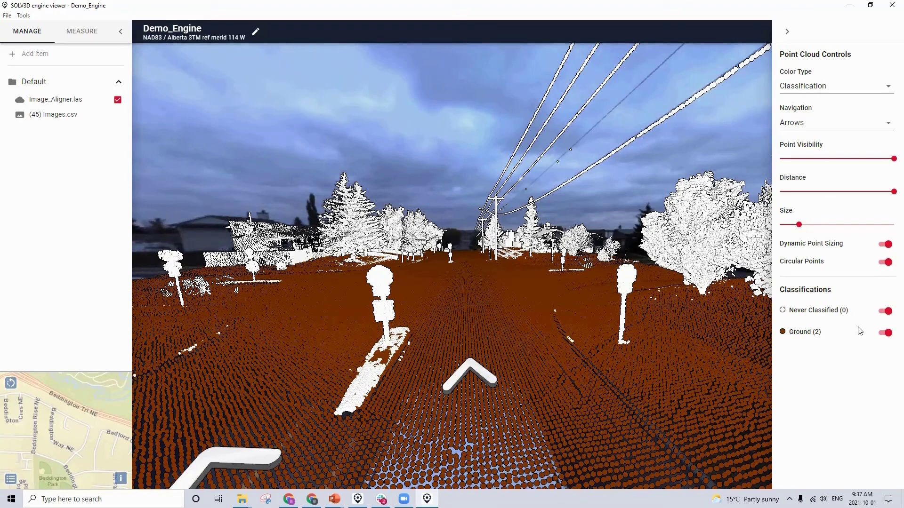
left_click(886, 312)
left_click(886, 312)
left_click(886, 333)
left_click(885, 334)
left_click(787, 31)
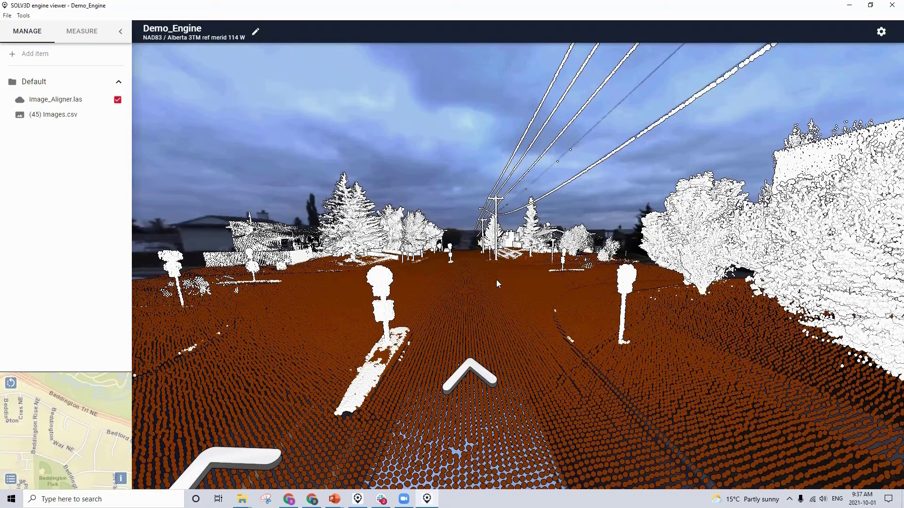
Step: Add a 3D line measurement across the road from one curb to the other in the point cloud
left_click(83, 40)
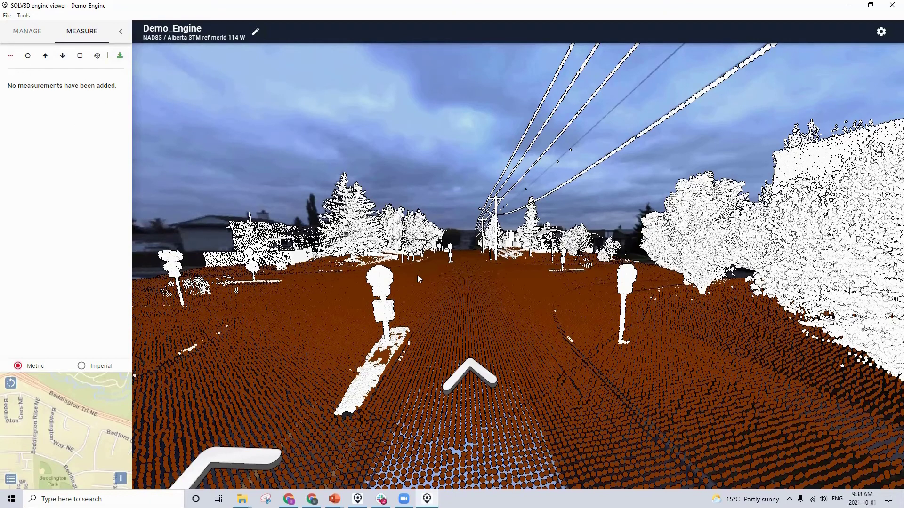
left_click_drag(398, 271, 368, 256)
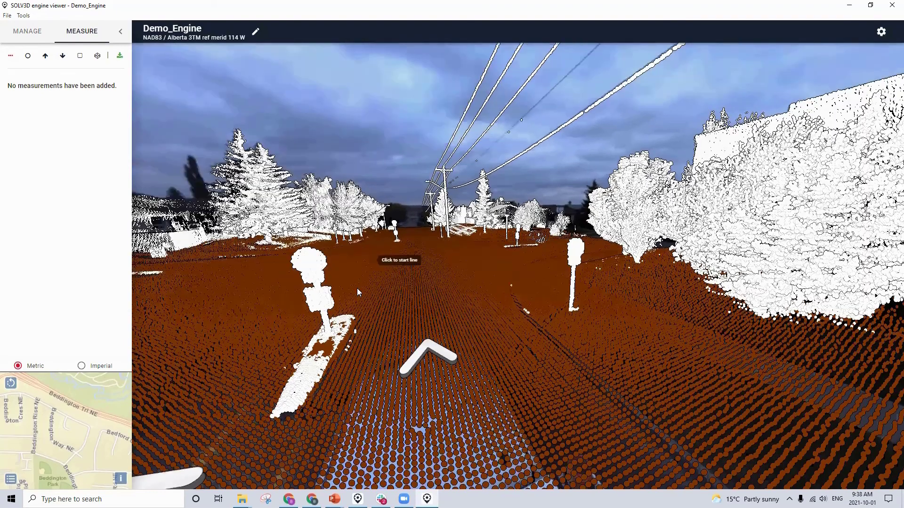
left_click(357, 288)
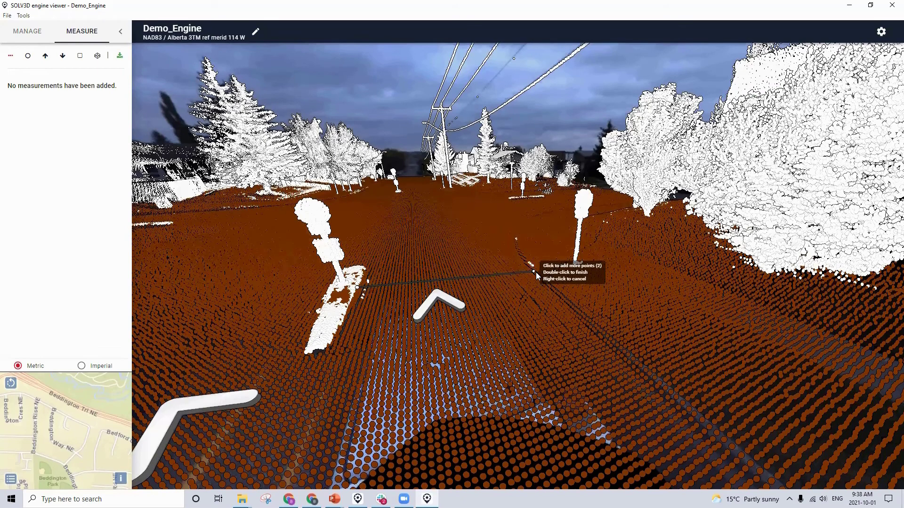
left_click(535, 272)
left_click(535, 273)
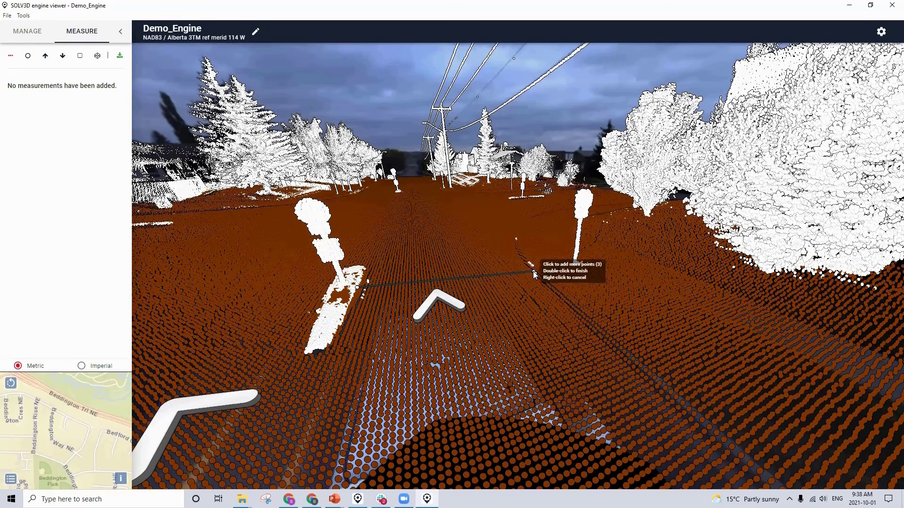
double_click(535, 273)
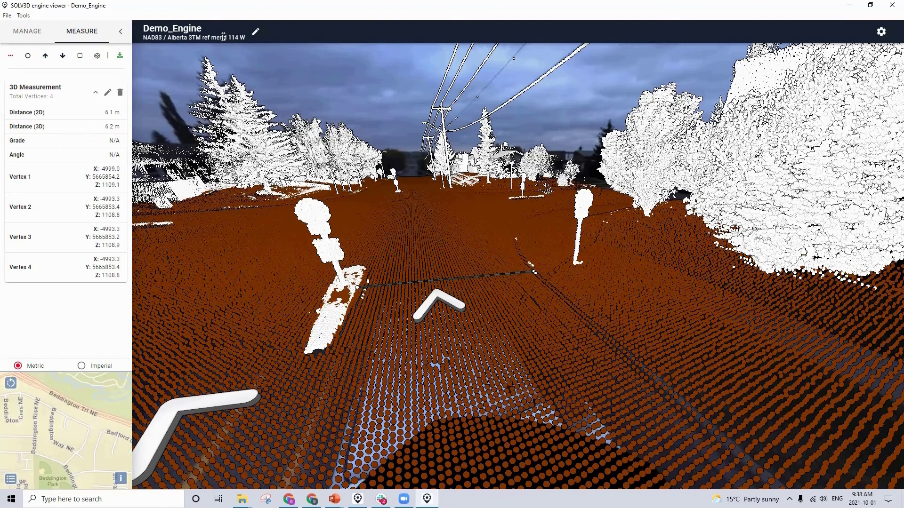
Step: Preview the road measurement in Imperial units, return it to Metric, and look around the street scene
left_click(81, 369)
left_click(38, 367)
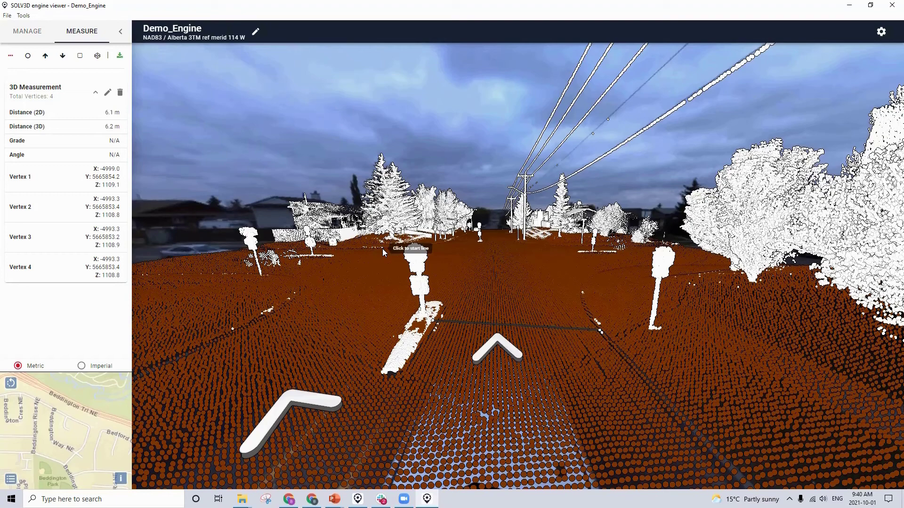
left_click_drag(479, 240, 426, 273)
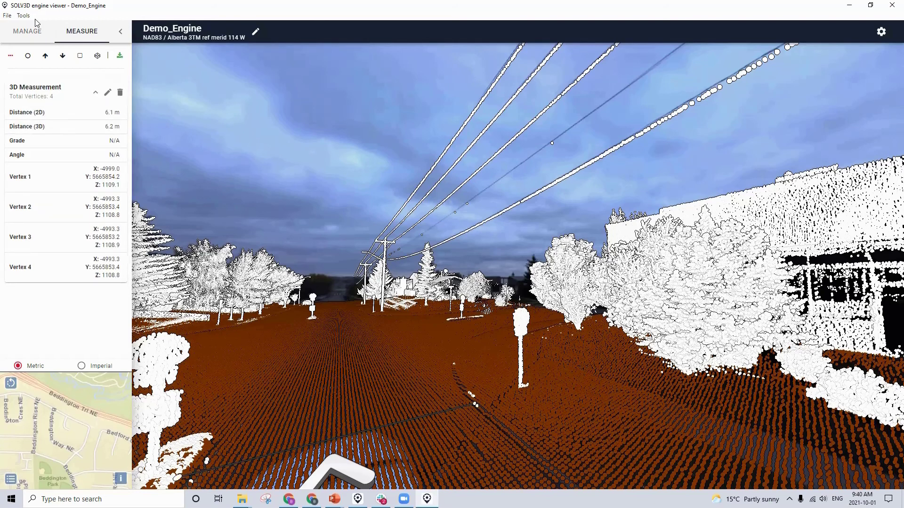
Step: Open the list of available project data tools
left_click(23, 15)
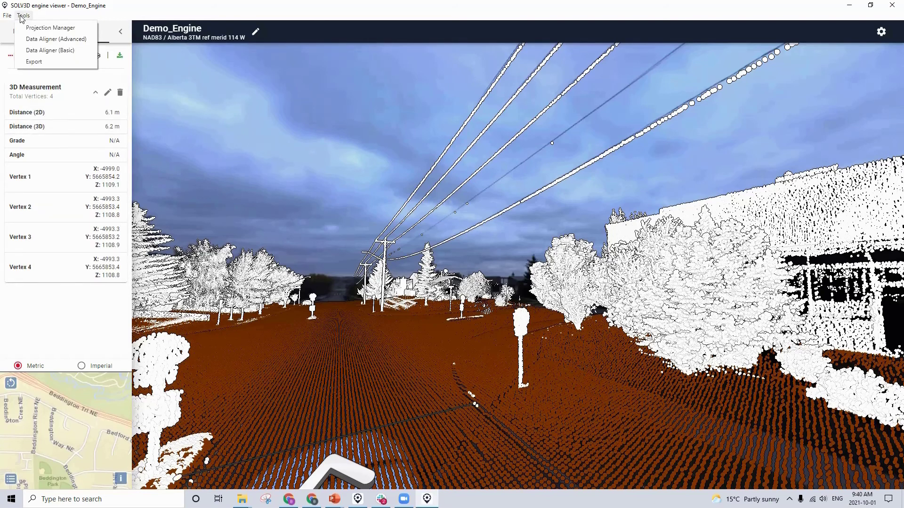